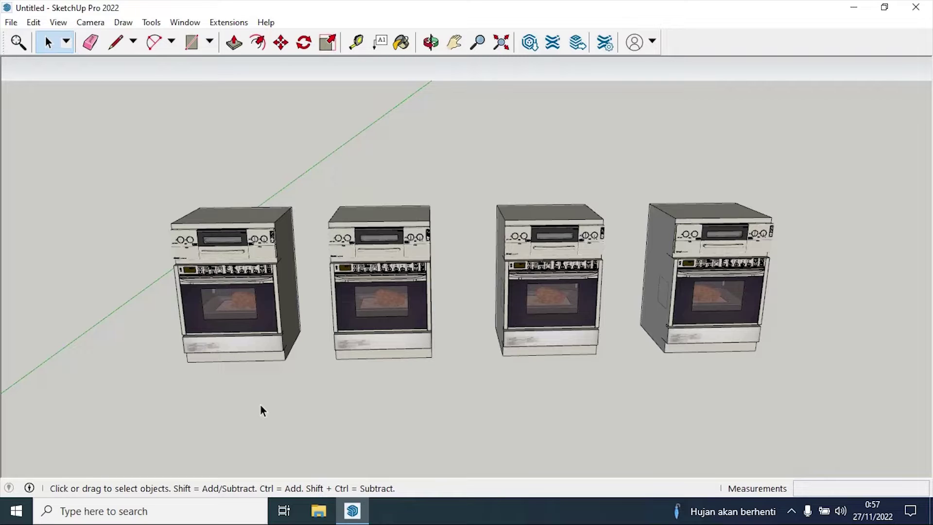
Step: Select the leftmost oven and open the V-Ray settings for exporting it as a proxy
middle_drag(261, 404, 221, 360)
scroll(255, 299, up, 5)
middle_drag(254, 300, 401, 279)
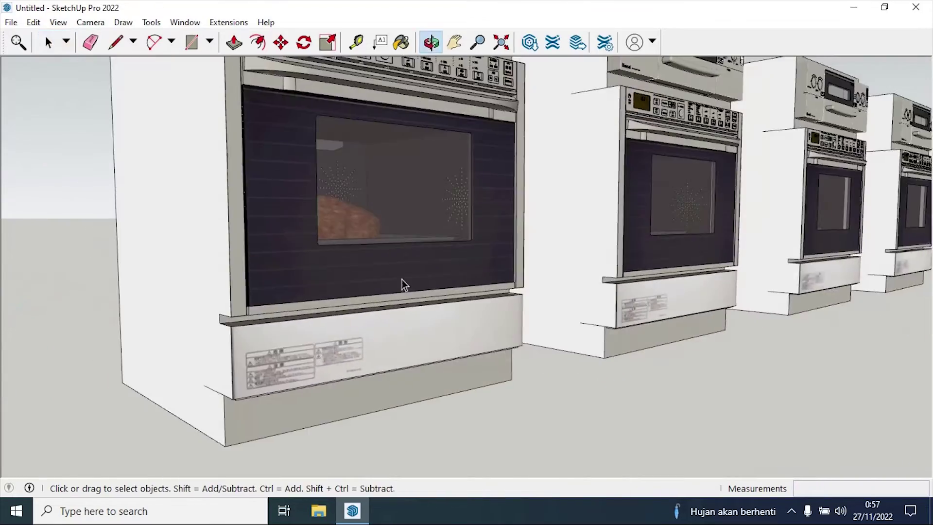
scroll(402, 279, down, 8)
scroll(306, 253, up, 3)
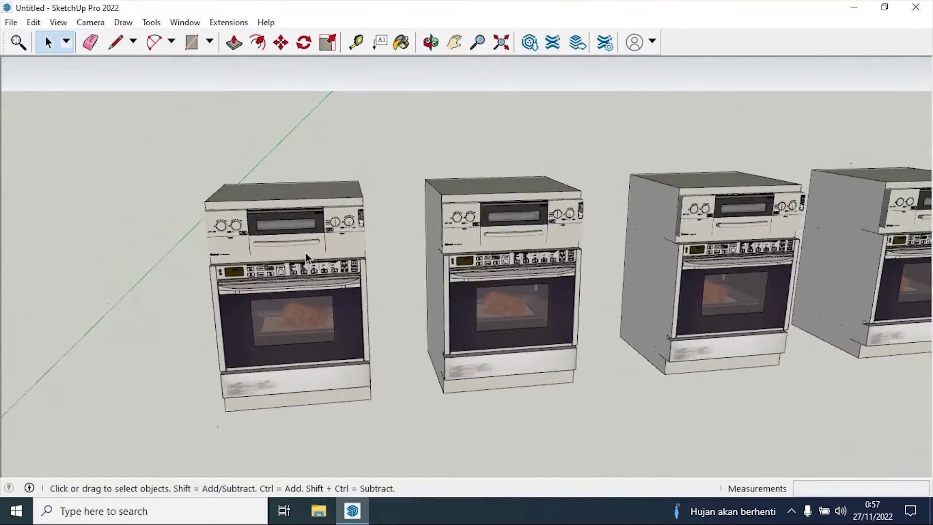
scroll(305, 252, up, 2)
middle_drag(305, 253, 308, 285)
click(309, 286)
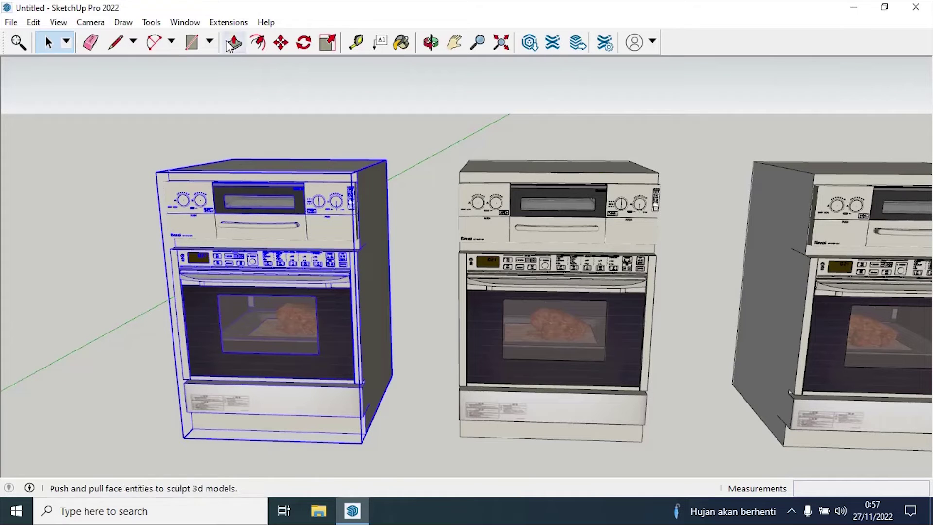
click(229, 23)
mouse_move(314, 90)
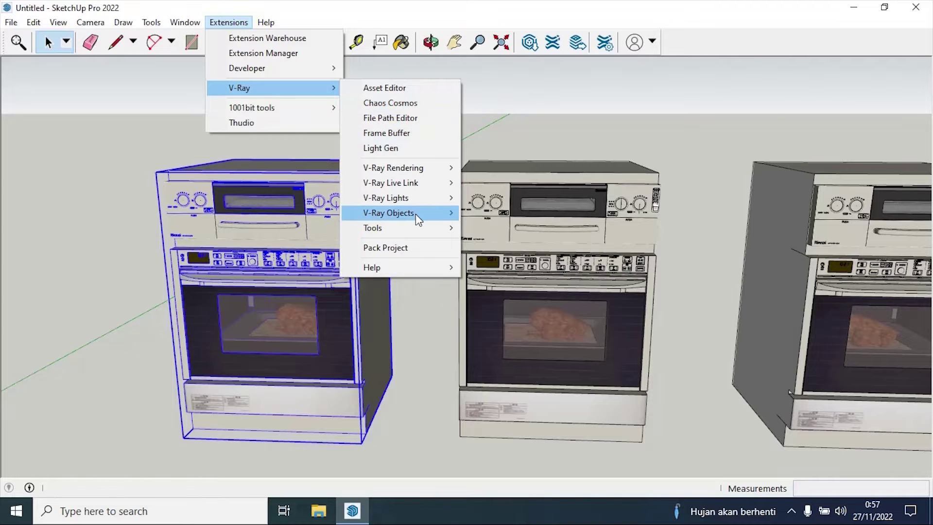
mouse_move(415, 214)
click(511, 228)
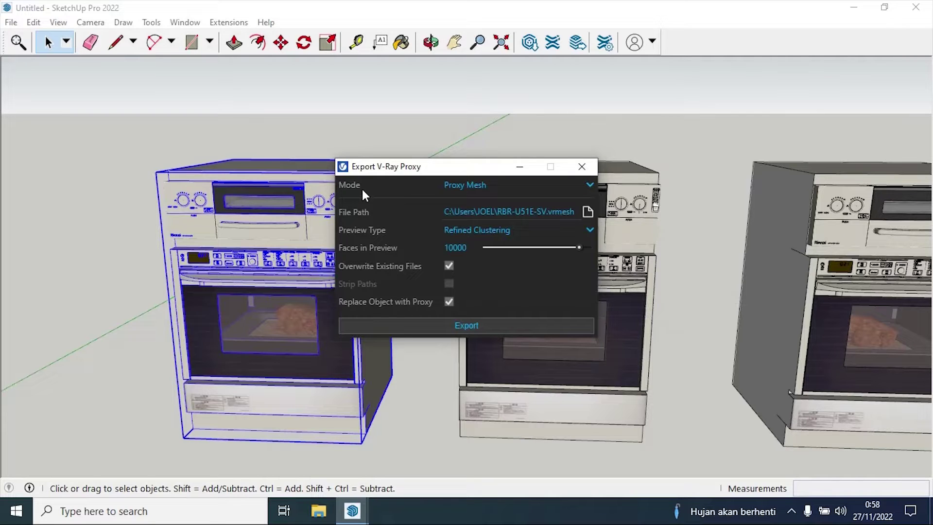
Step: Export the second oven from the left as a V-Ray Proxy Mesh with the Face Skipping preview type, replacing the original object
click(495, 185)
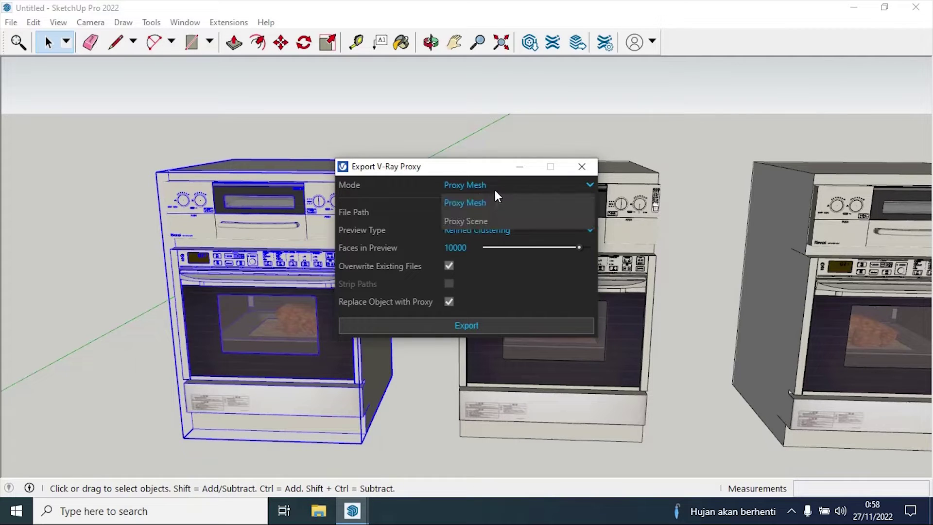
click(423, 201)
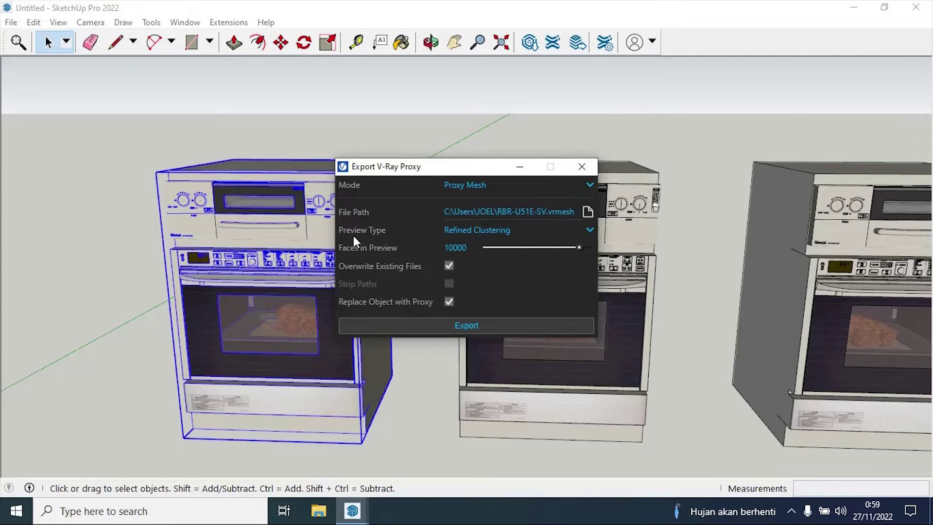
click(517, 229)
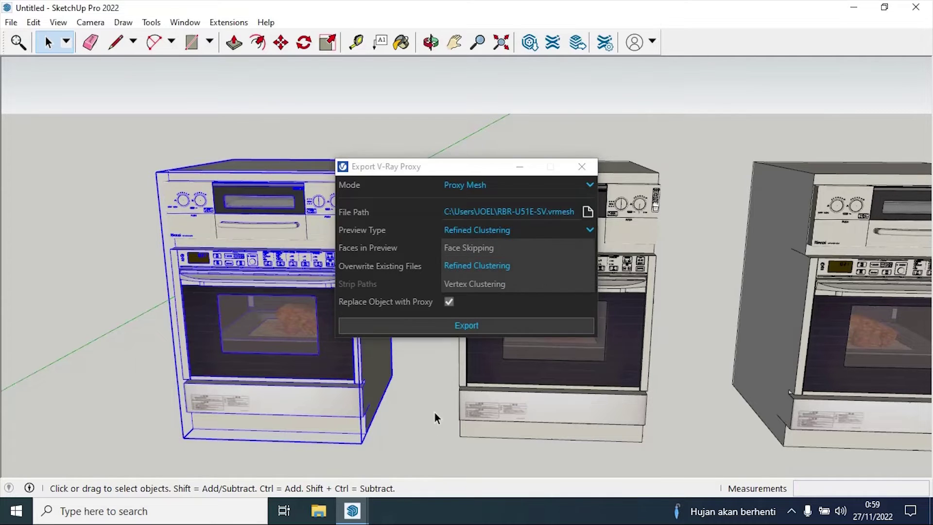
scroll(193, 265, down, 5)
mouse_move(193, 265)
middle_down()
mouse_move(182, 272)
mouse_move(271, 264)
middle_up()
click(272, 263)
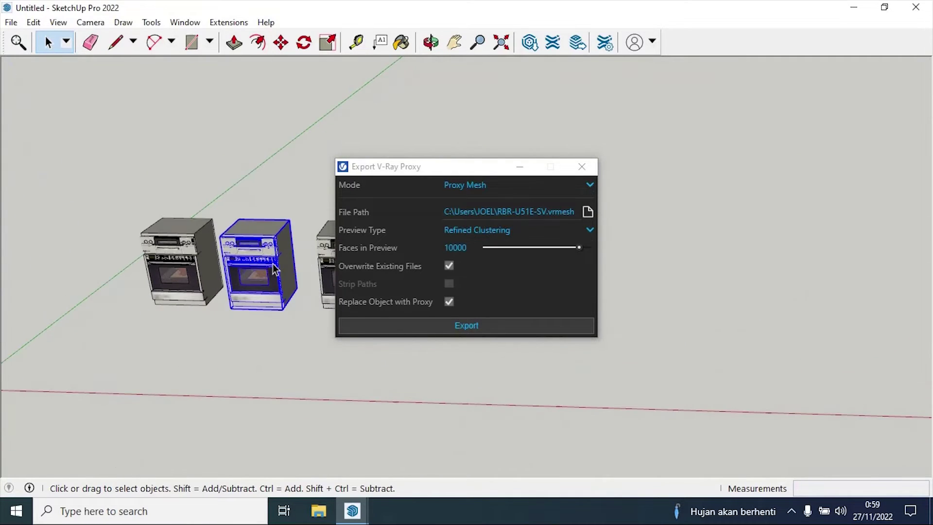
click(500, 238)
click(500, 249)
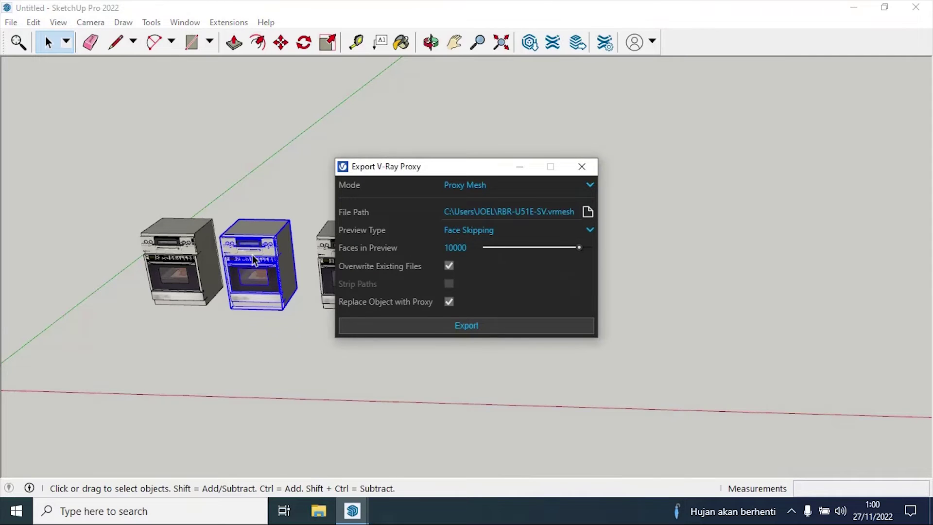
click(466, 323)
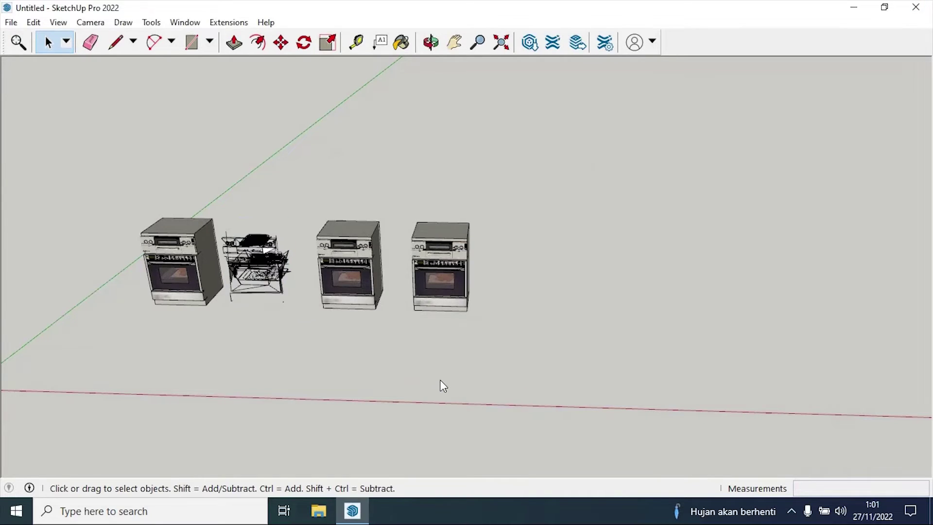
Step: Export the third oven as a V-Ray Proxy Mesh with the Refined Clustering preview type, replacing the original object
scroll(206, 344, up, 2)
scroll(290, 198, up, 2)
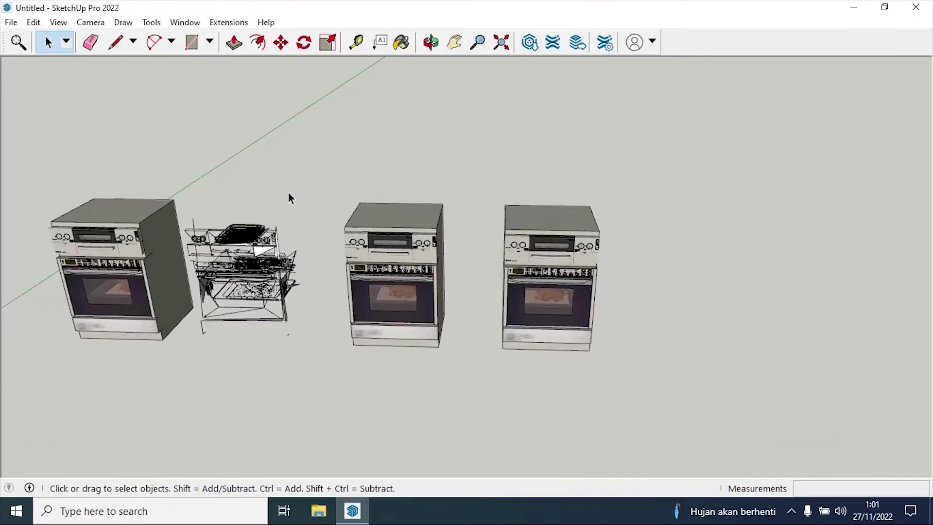
middle_drag(290, 199, 411, 374)
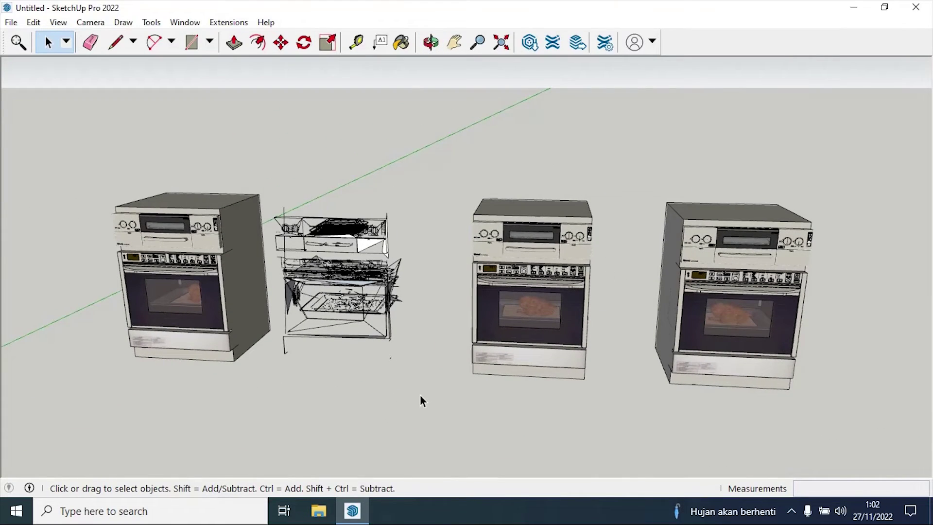
click(532, 261)
click(229, 22)
mouse_move(291, 88)
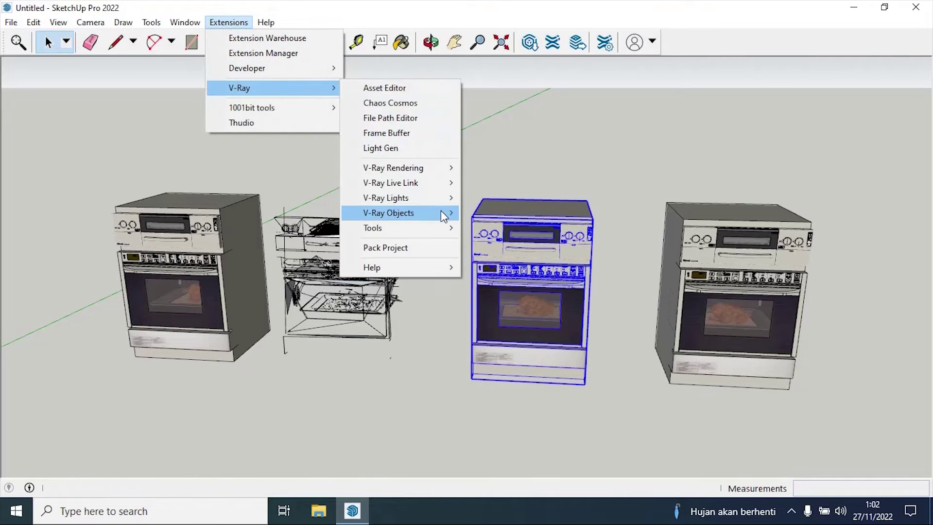
mouse_move(440, 210)
click(484, 228)
click(483, 229)
click(494, 262)
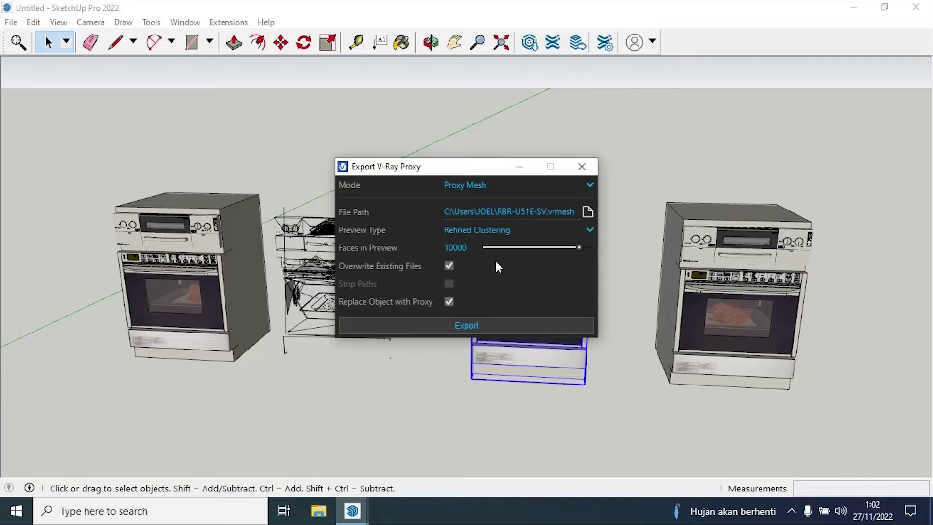
click(478, 324)
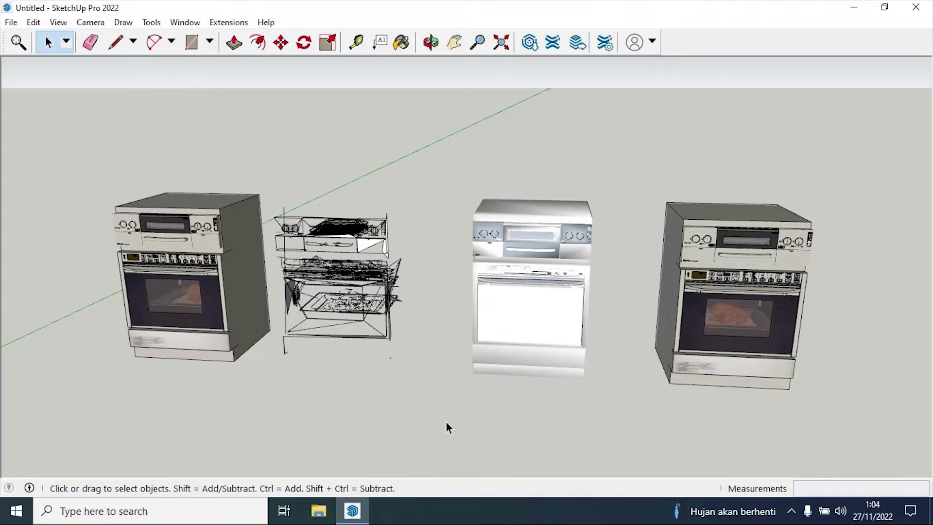
Step: Export the rightmost oven as a V-Ray Proxy Mesh with the Vertex Clustering preview type, replacing the original object
click(725, 313)
click(229, 22)
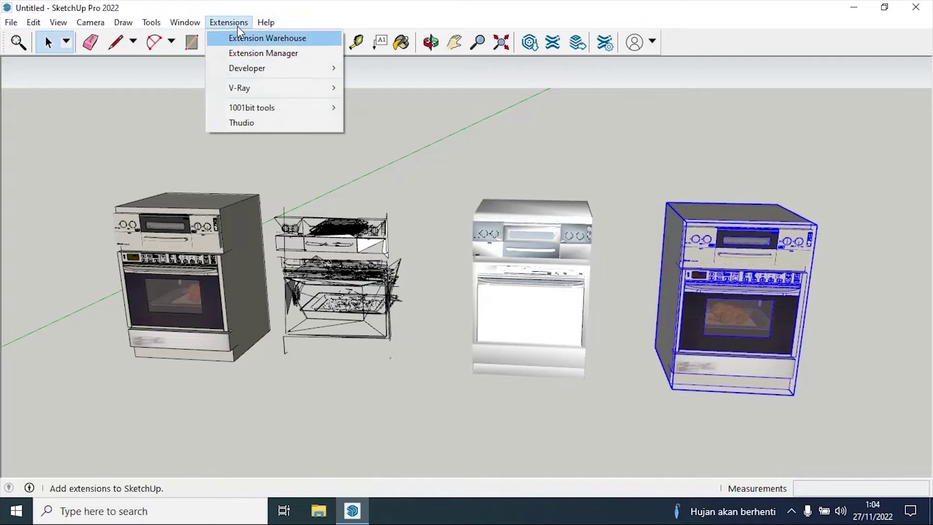
mouse_move(243, 87)
mouse_move(430, 213)
click(517, 229)
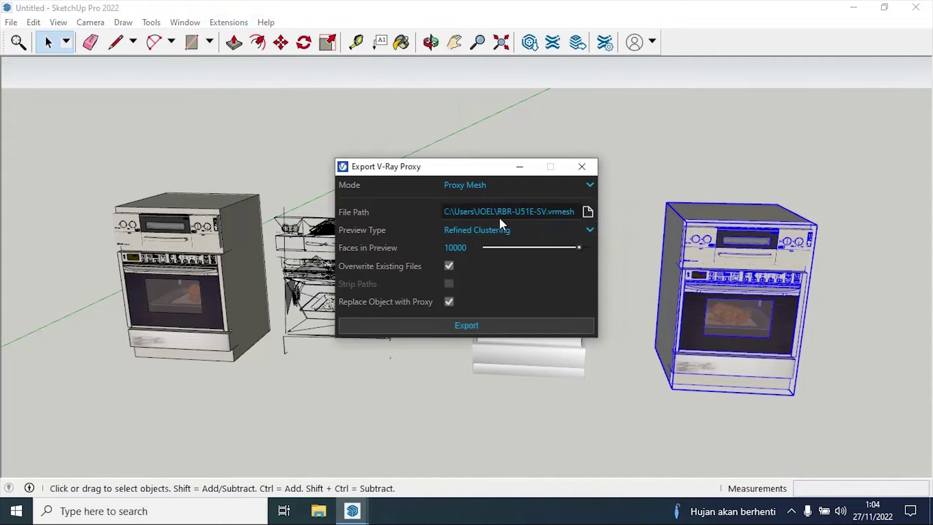
click(486, 230)
click(490, 281)
click(466, 326)
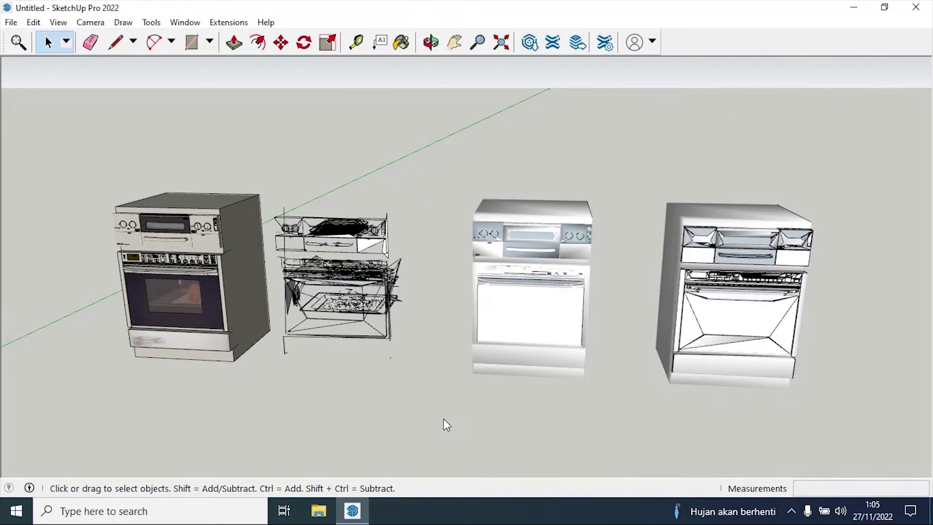
Step: Examine the Face Skipping proxy preview up close and compare it with the original oven beside it
middle_drag(485, 407, 520, 389)
scroll(433, 398, up, 1)
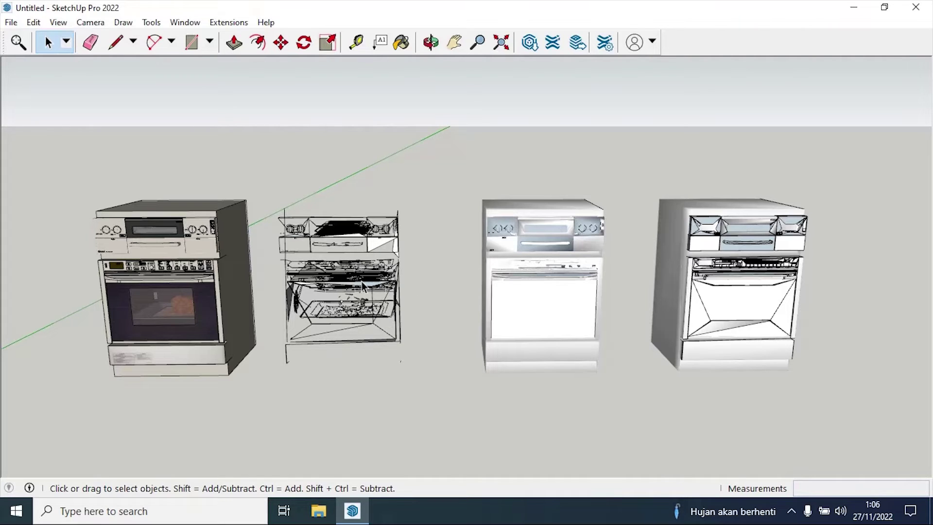
click(369, 316)
click(418, 416)
middle_drag(418, 417, 374, 387)
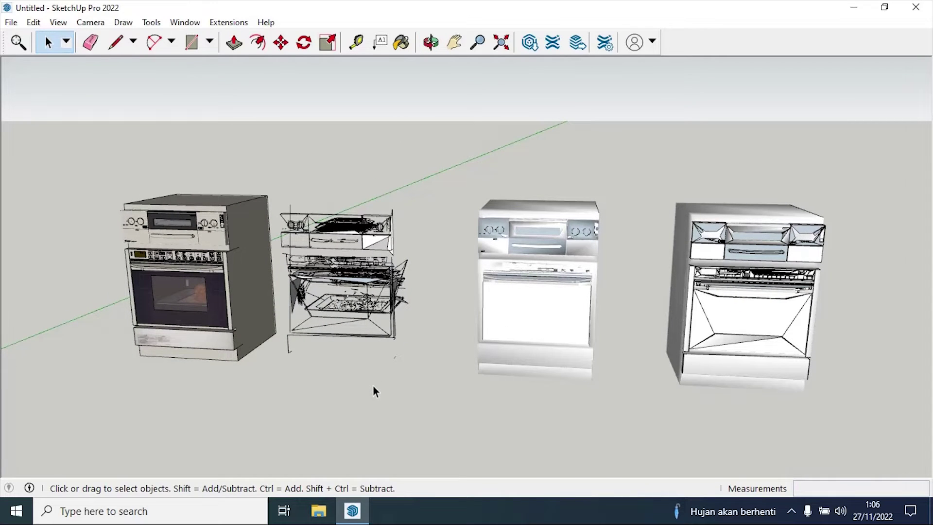
scroll(396, 322, up, 3)
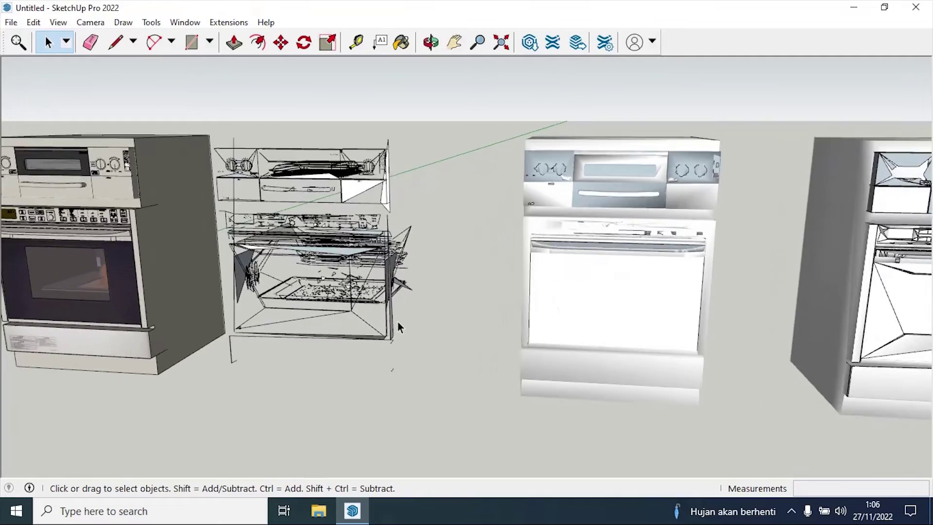
middle_drag(395, 323, 357, 308)
scroll(345, 298, down, 5)
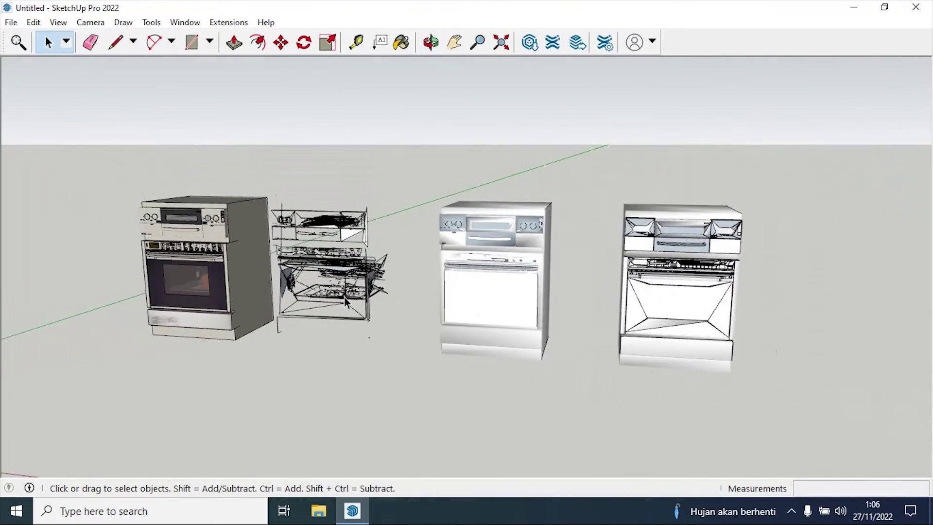
scroll(481, 313, down, 1)
Step: Inspect the Refined Clustering and Vertex Clustering proxy previews up close, comparing their surfaces and edges
click(489, 314)
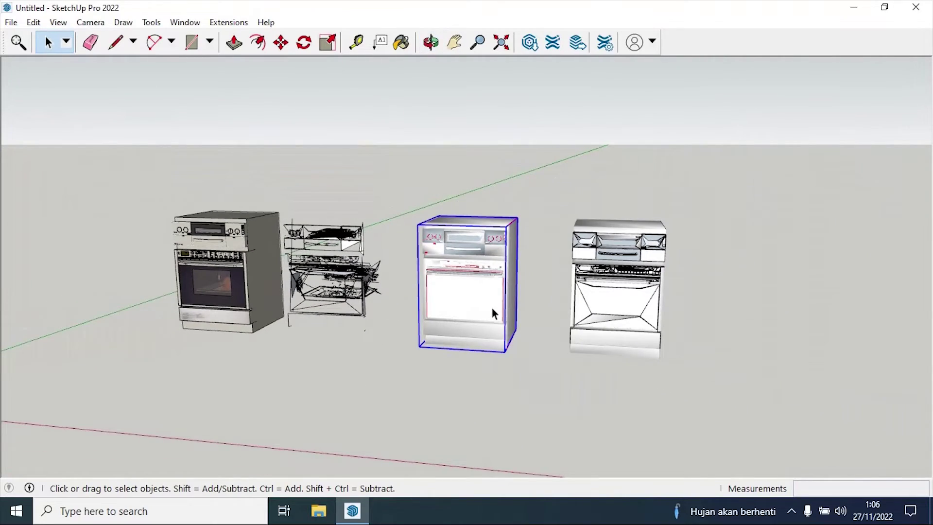
scroll(492, 323, up, 4)
middle_drag(492, 323, 564, 345)
click(564, 344)
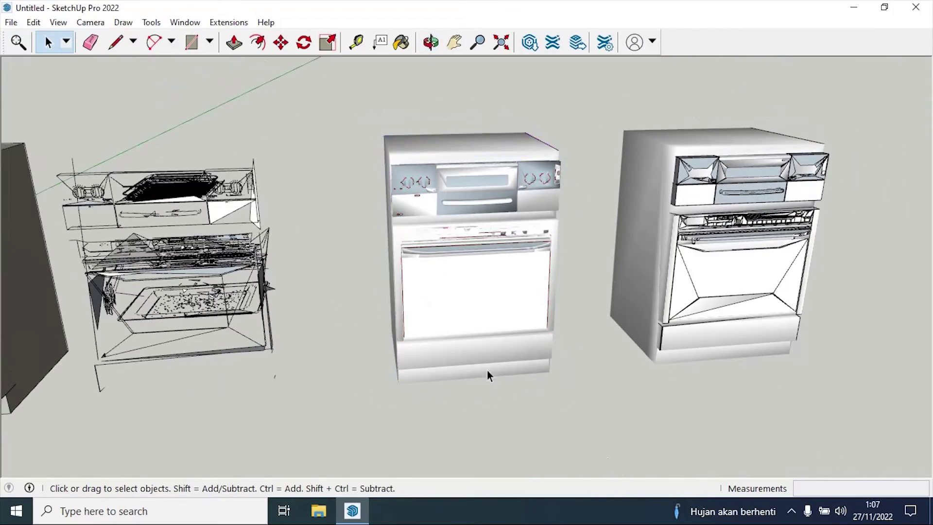
middle_drag(489, 370, 468, 267)
scroll(468, 268, down, 2)
scroll(617, 280, up, 4)
middle_drag(597, 280, 603, 161)
scroll(584, 276, down, 2)
scroll(562, 200, up, 5)
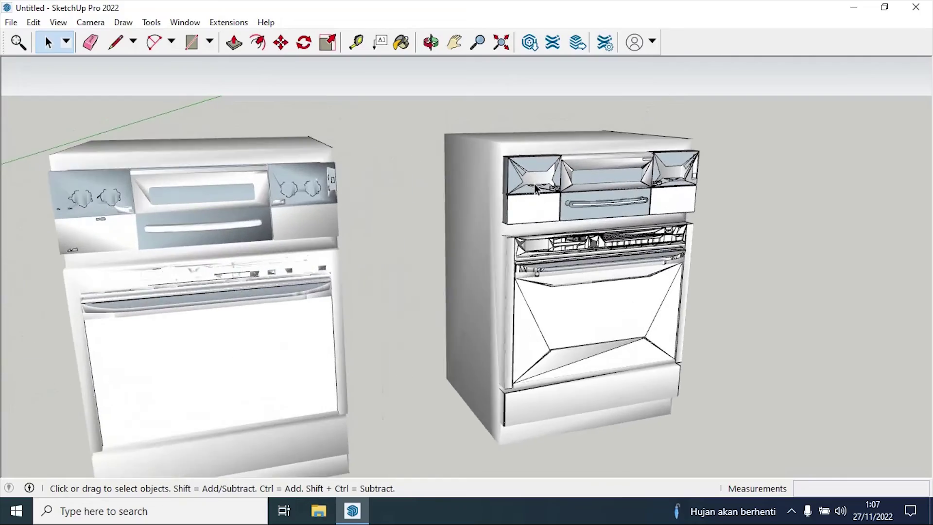
middle_drag(605, 247, 711, 300)
scroll(634, 252, down, 4)
middle_drag(459, 271, 407, 404)
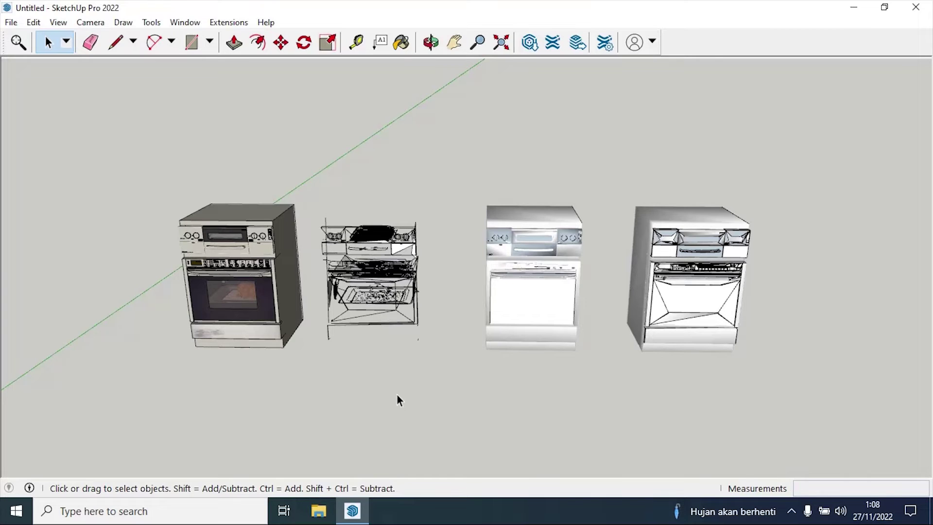
Step: Render the four ovens with V-Ray on the CPU at Medium quality and compare them in the frame buffer
click(232, 23)
mouse_move(274, 90)
click(374, 87)
click(501, 54)
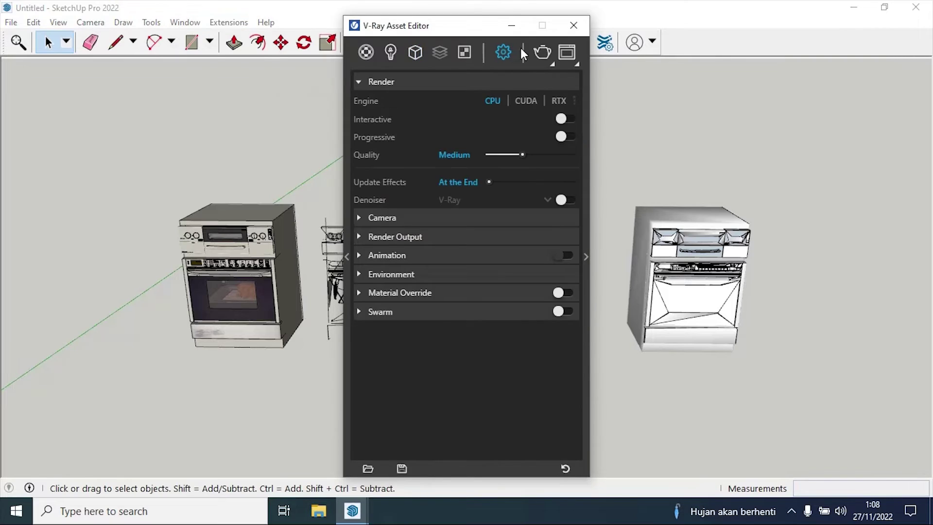
click(543, 51)
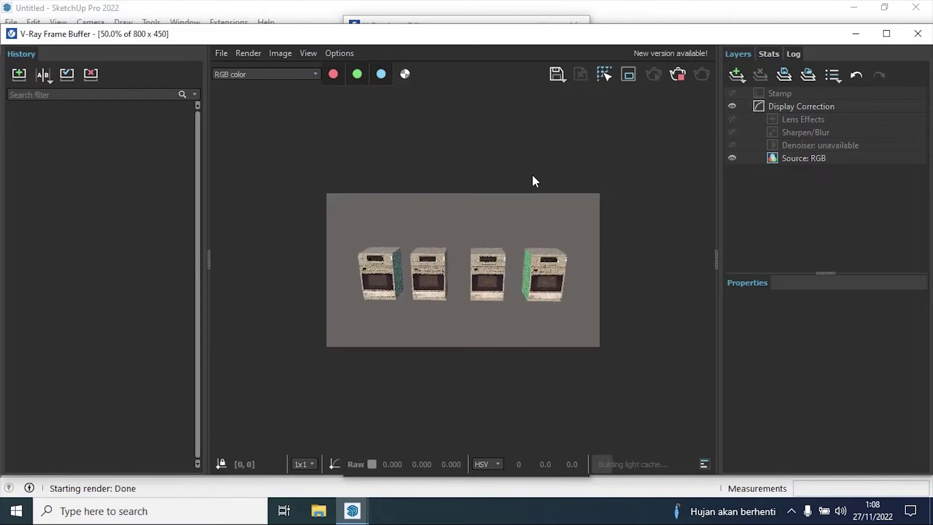
scroll(538, 213, up, 1)
middle_drag(511, 251, 480, 256)
scroll(495, 247, down, 1)
scroll(486, 249, up, 1)
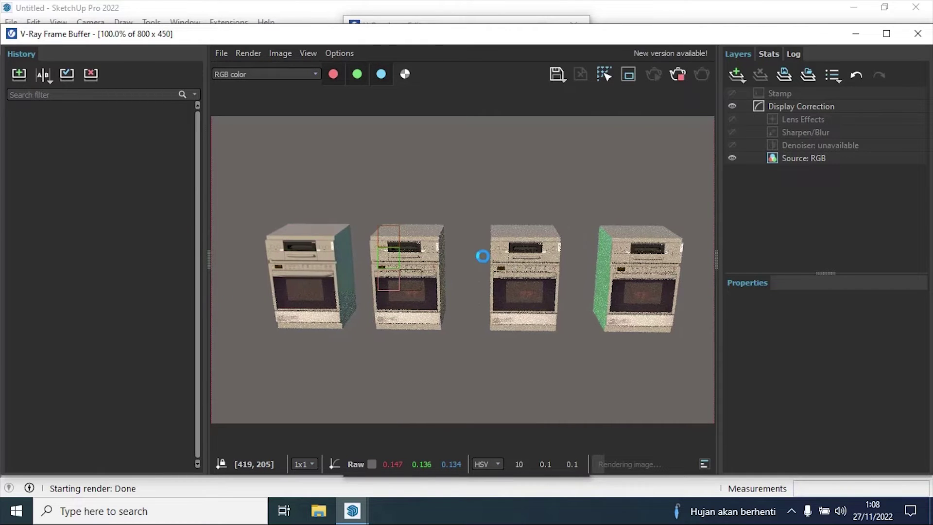
scroll(471, 241, down, 1)
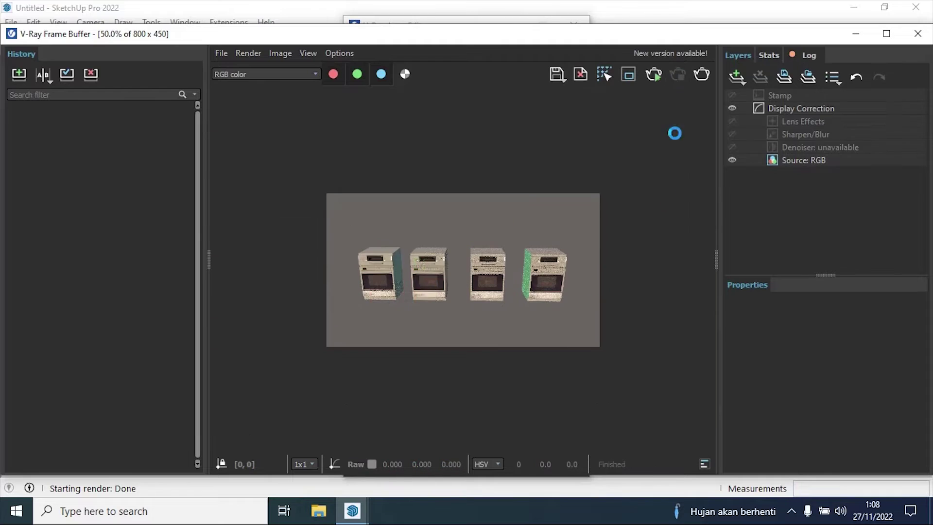
click(596, 13)
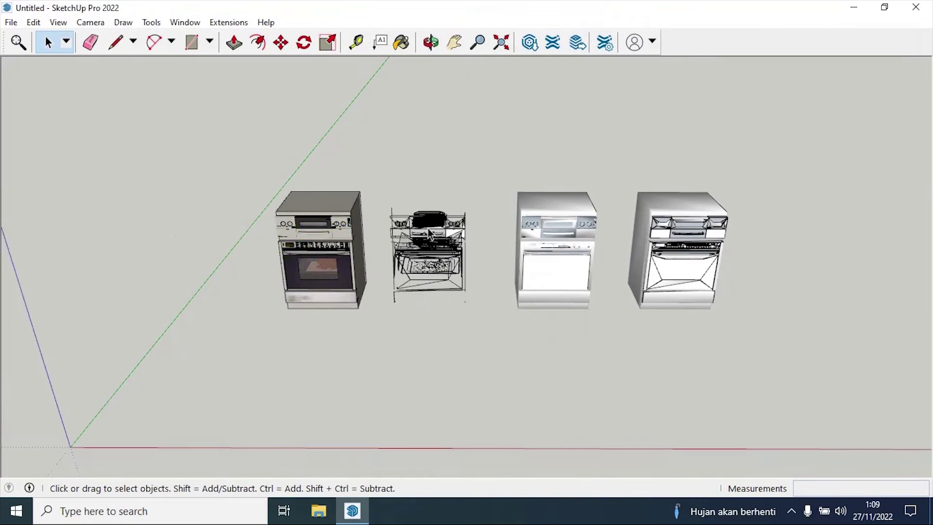
Step: Copy the leftmost, non-proxy oven about 1735 mm away, placing the copy in front of the row
click(318, 250)
key(m)
key(ctrl)
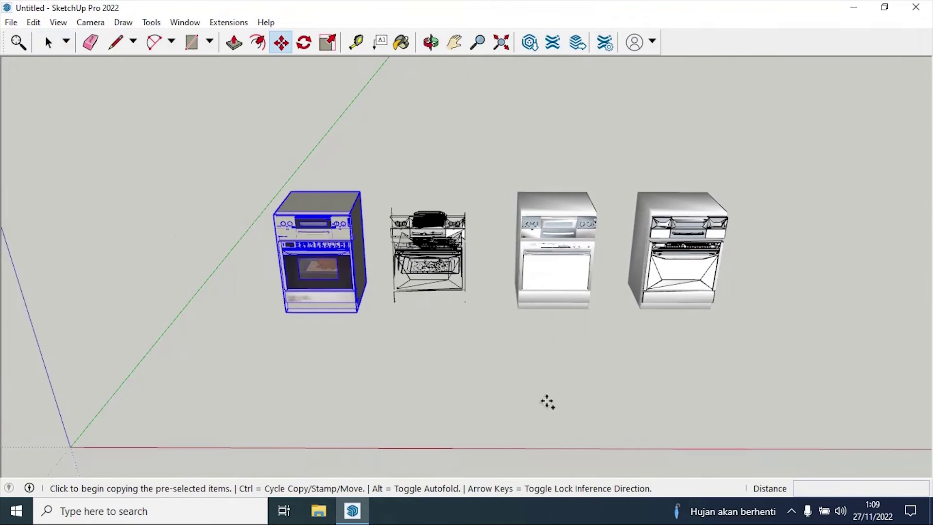
click(546, 400)
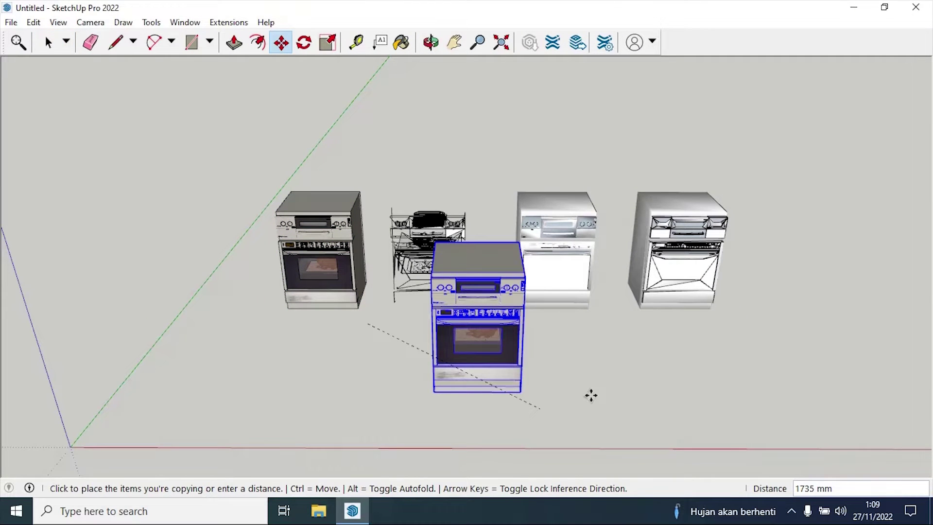
click(592, 396)
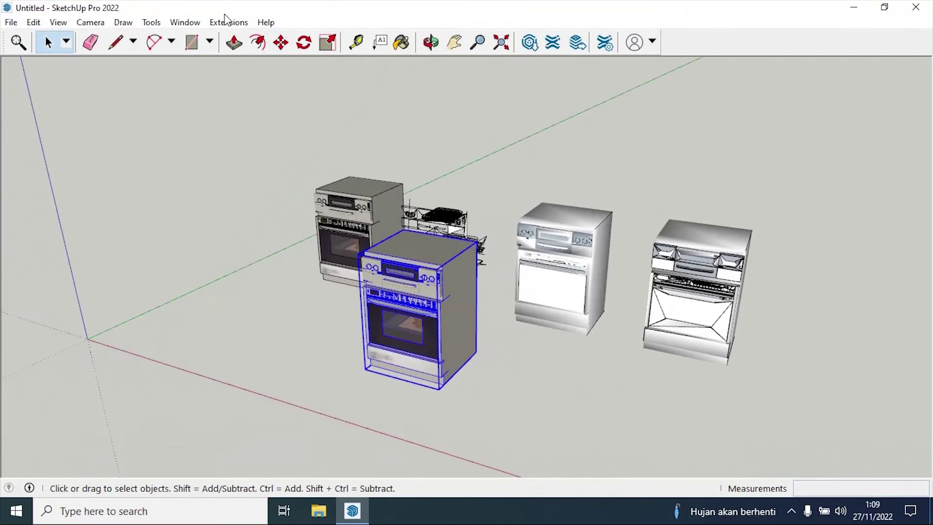
Step: Export the copied front oven as a V-Ray proxy mesh with Refined Clustering and 100 preview faces, replacing the original object
click(227, 22)
mouse_move(332, 92)
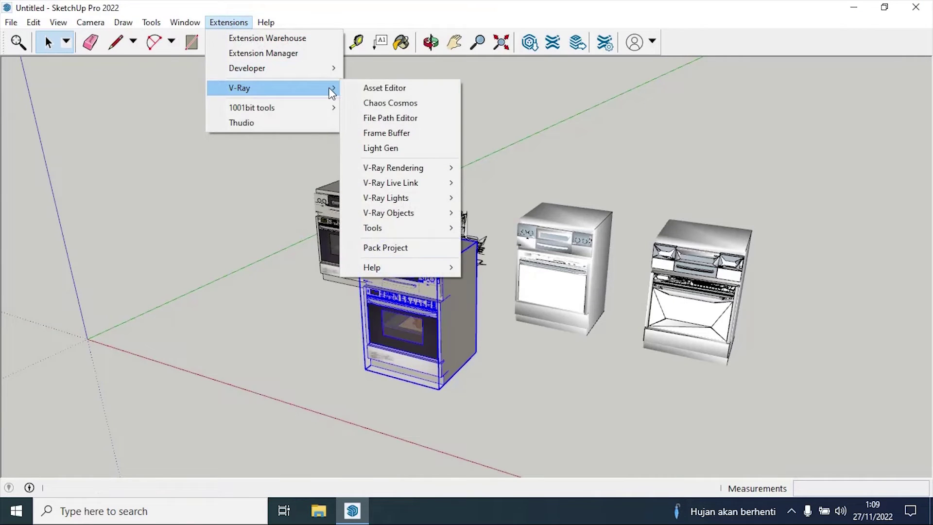
mouse_move(389, 213)
click(506, 228)
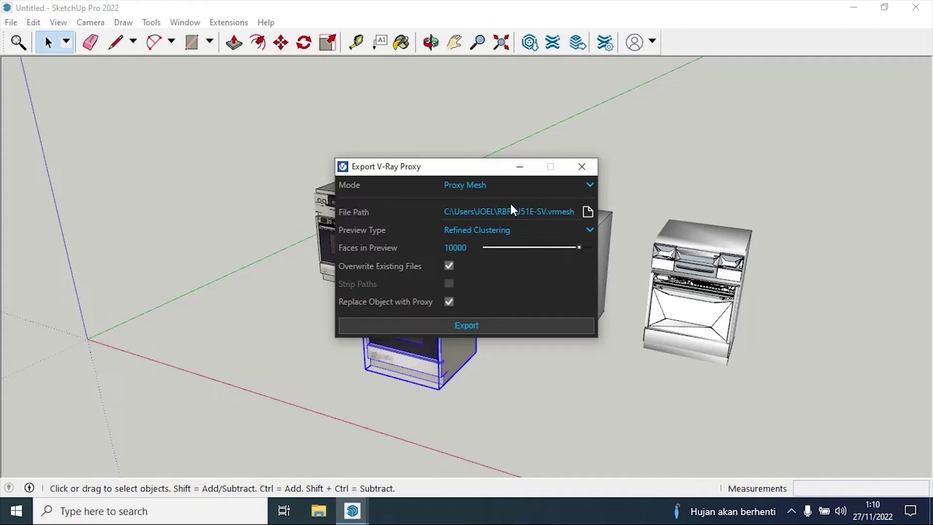
double_click(473, 246)
text(100)
click(520, 325)
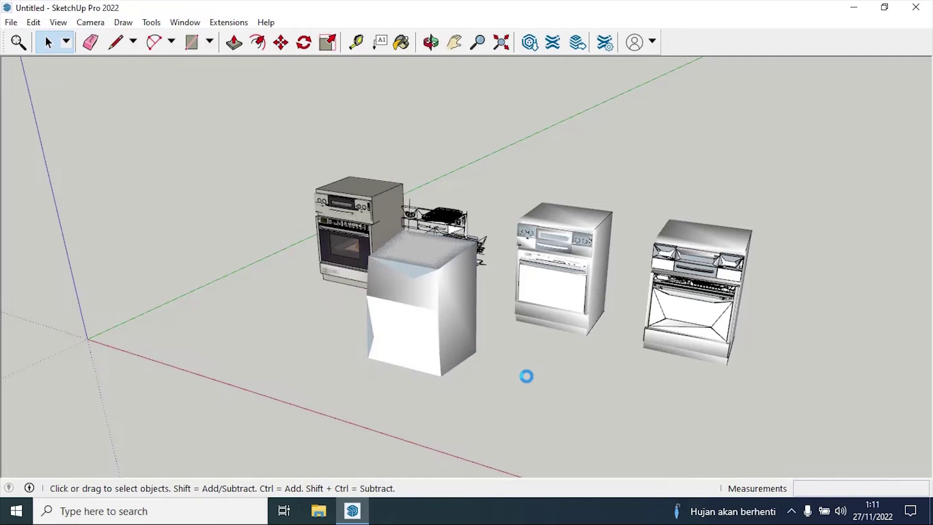
Step: Inspect the simplified front proxy from several angles, select it and open its proxy mesh parameters in the V-Ray Asset Editor
scroll(463, 335, up, 4)
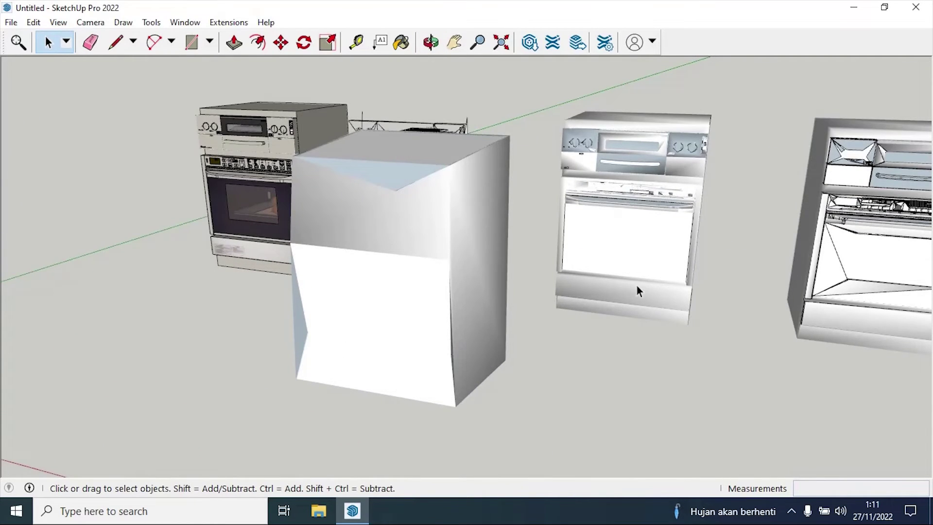
middle_drag(636, 285, 595, 223)
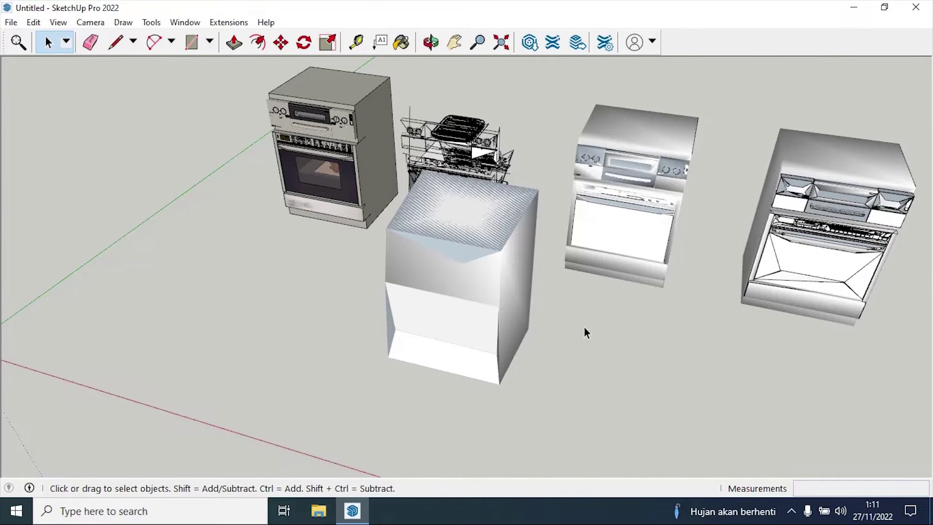
middle_drag(585, 329, 500, 354)
scroll(465, 350, up, 3)
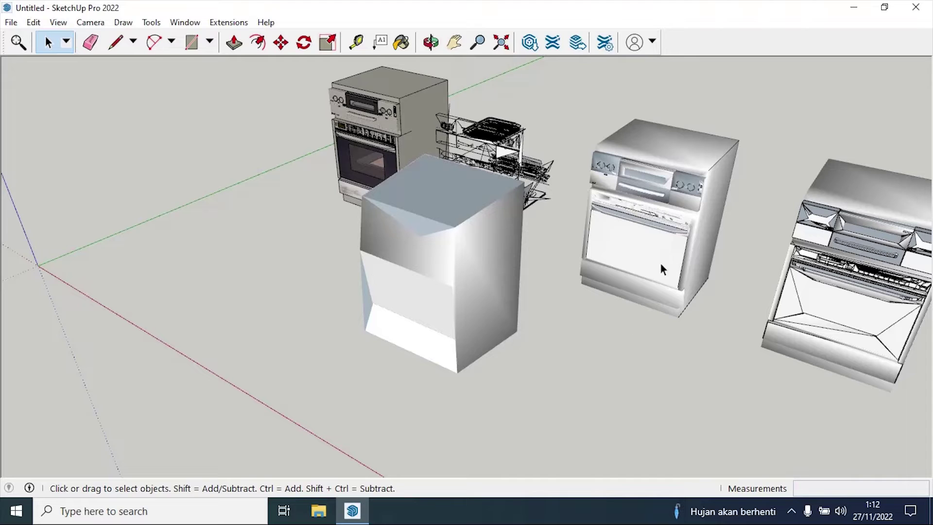
click(444, 266)
click(228, 22)
mouse_move(320, 88)
click(382, 87)
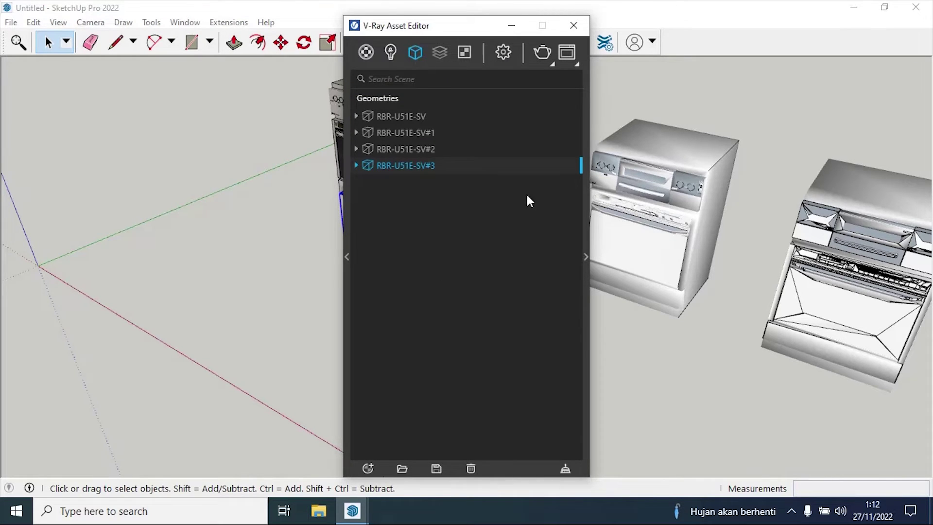
click(585, 256)
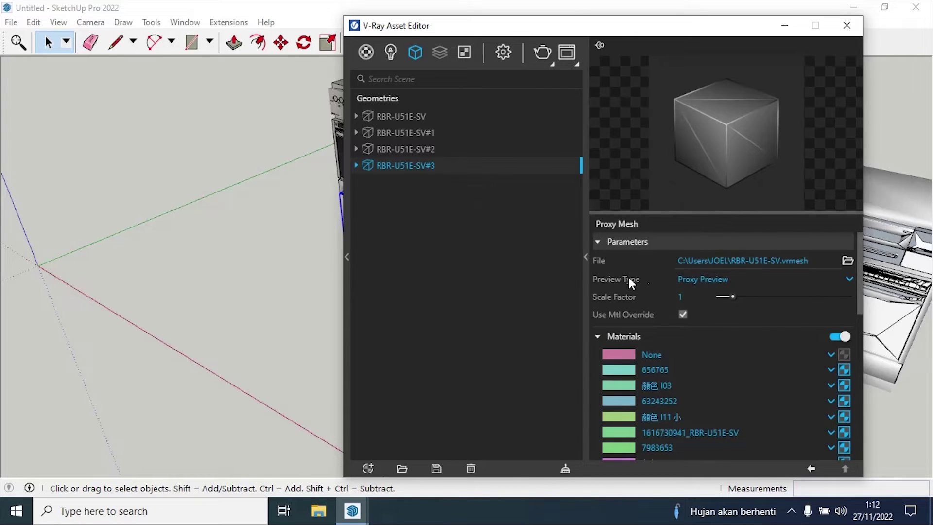
Step: Set the front proxy's preview type to Whole Mesh and compare it with the other ovens in the viewport
click(711, 280)
click(722, 315)
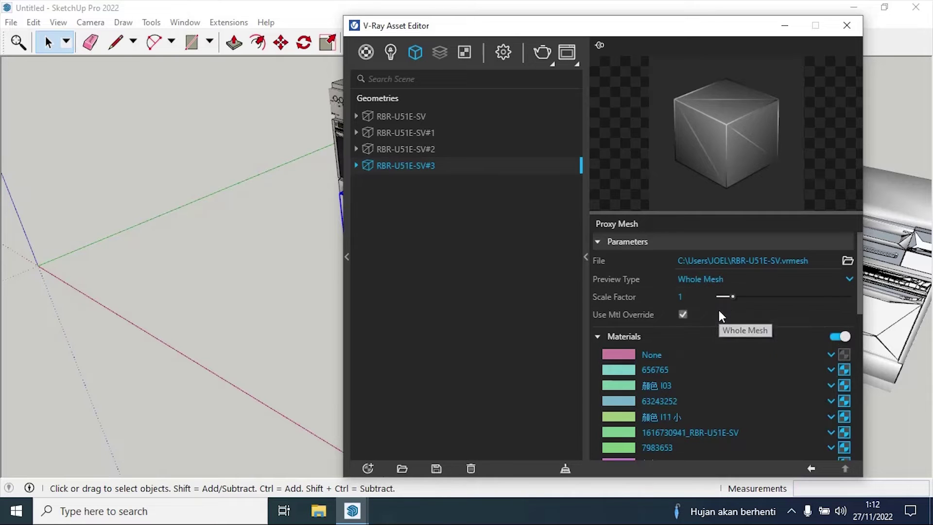
mouse_move(550, 33)
mouse_down()
mouse_move(285, 26)
mouse_move(43, 42)
mouse_up()
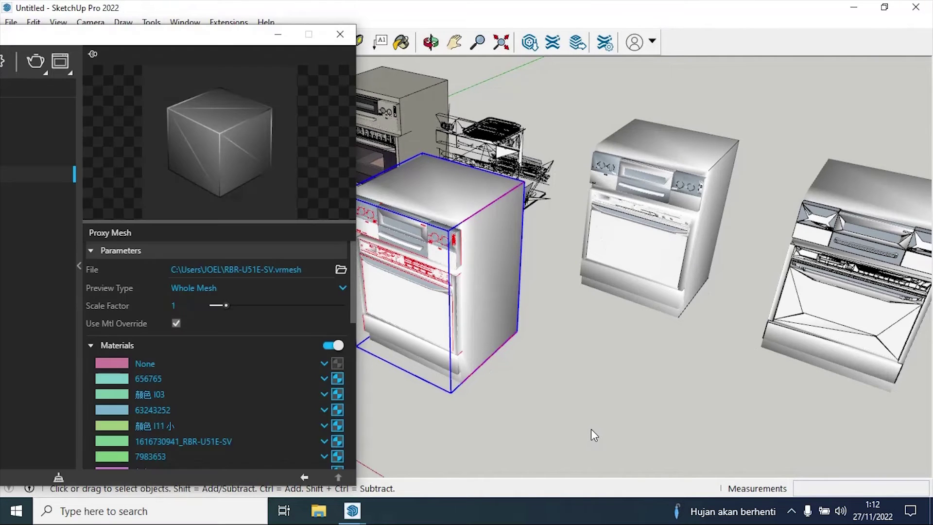
click(583, 430)
middle_drag(578, 433, 494, 270)
middle_drag(488, 235, 667, 219)
scroll(667, 219, down, 5)
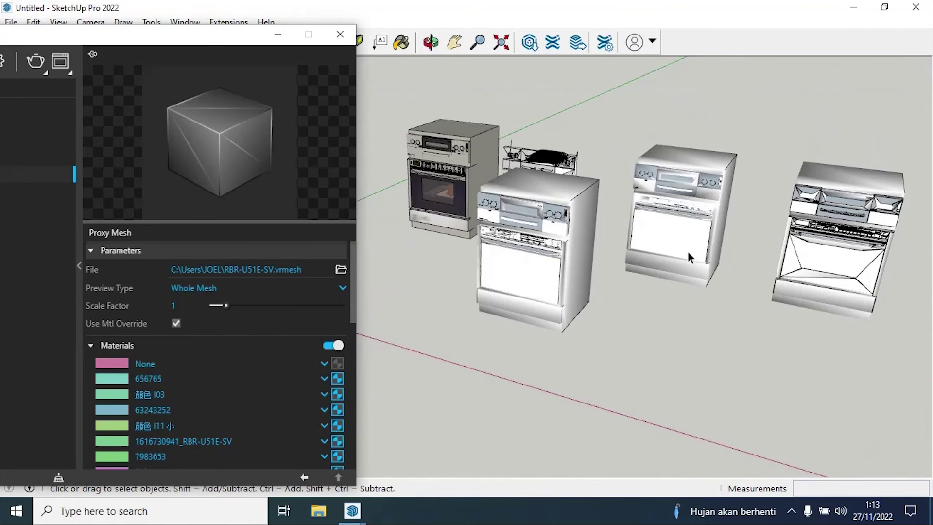
scroll(561, 258, up, 2)
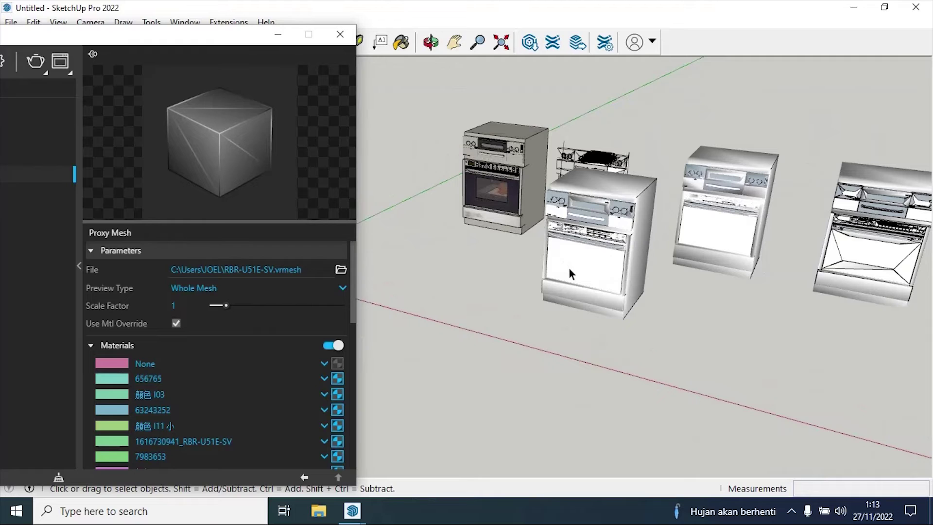
Step: Set the front oven proxy's preview type to Bounding Box and look over the remaining preview options
click(568, 267)
click(214, 288)
click(204, 342)
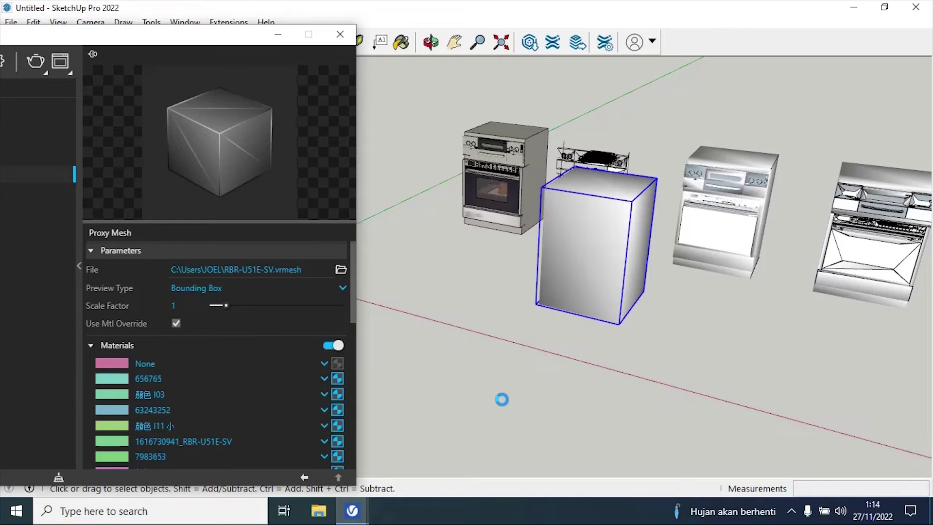
click(237, 290)
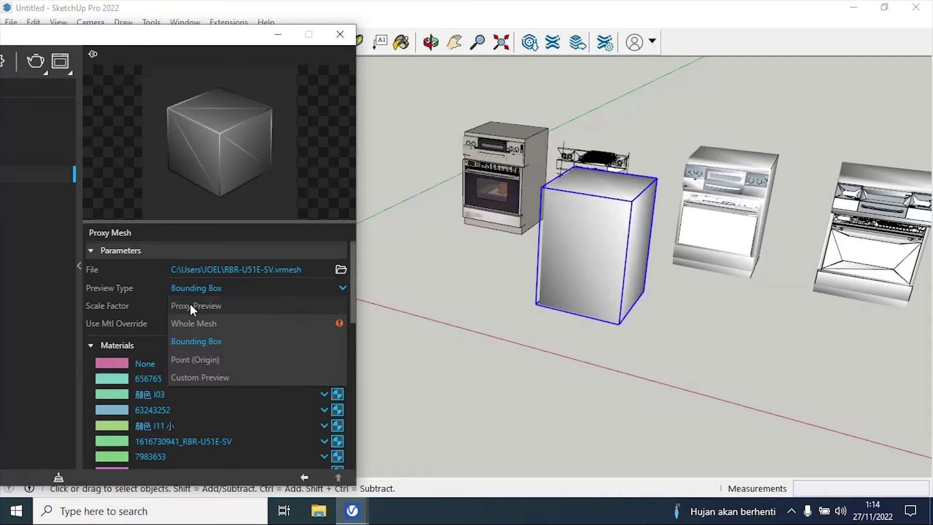
click(539, 363)
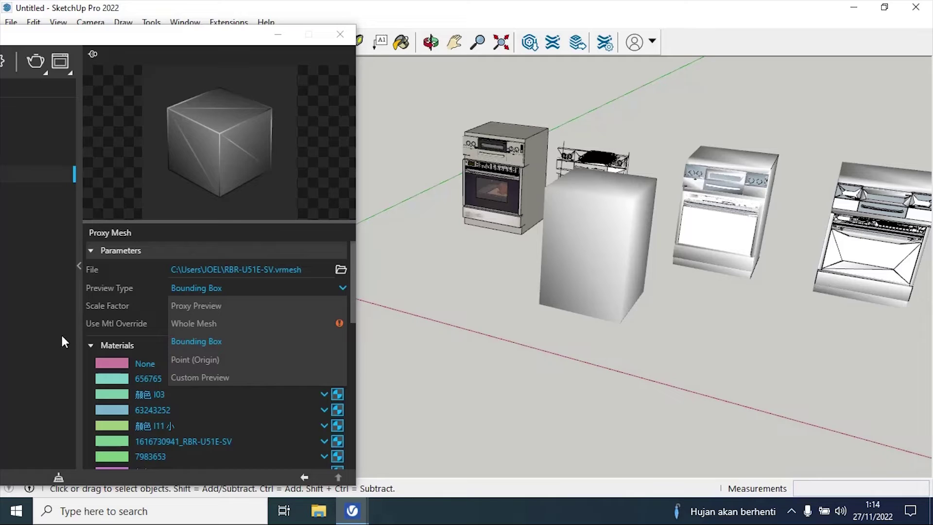
Step: Open the proxy's 656765 material from its material list and set its reflection color to white
scroll(108, 308, down, 5)
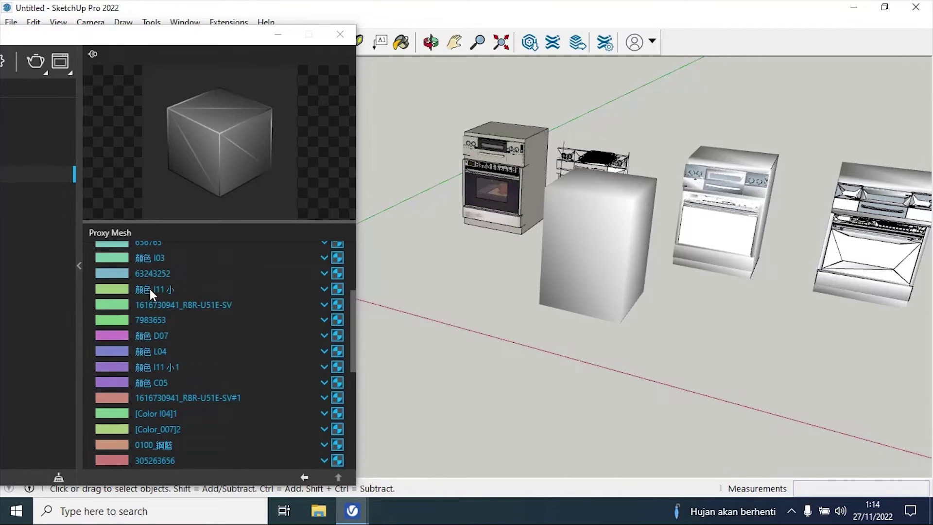
scroll(149, 288, up, 3)
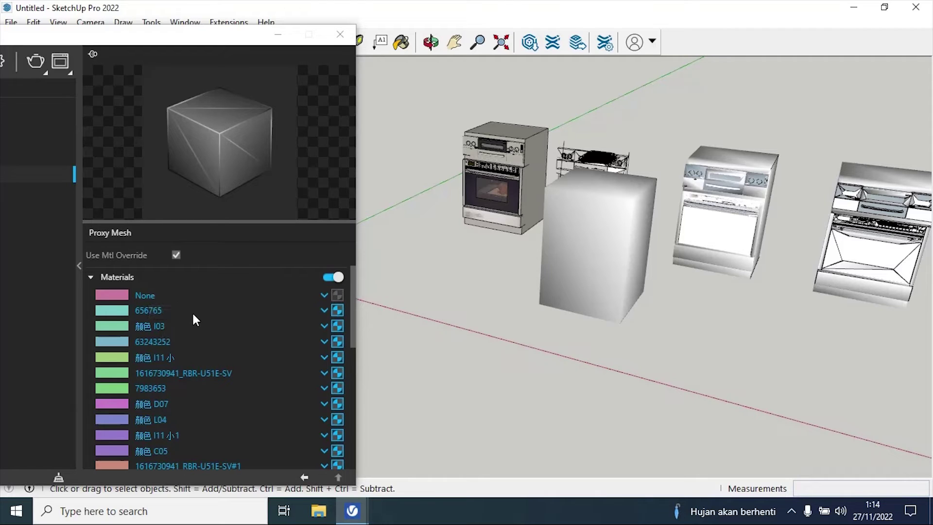
click(342, 311)
click(343, 310)
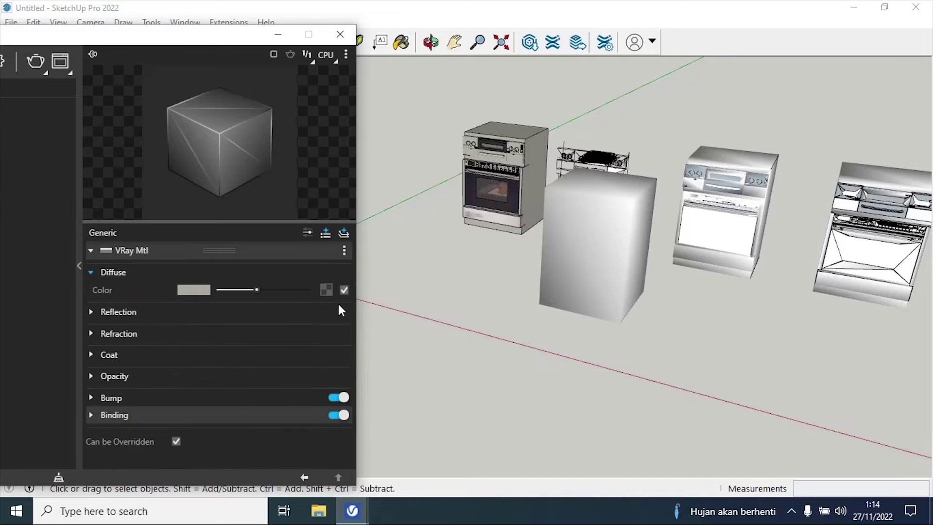
drag(183, 41, 382, 35)
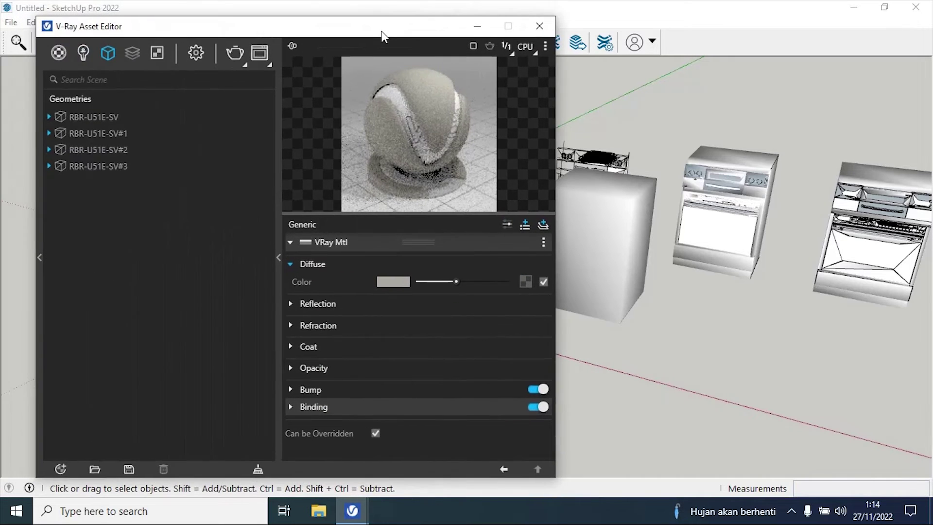
click(340, 302)
drag(420, 321, 503, 320)
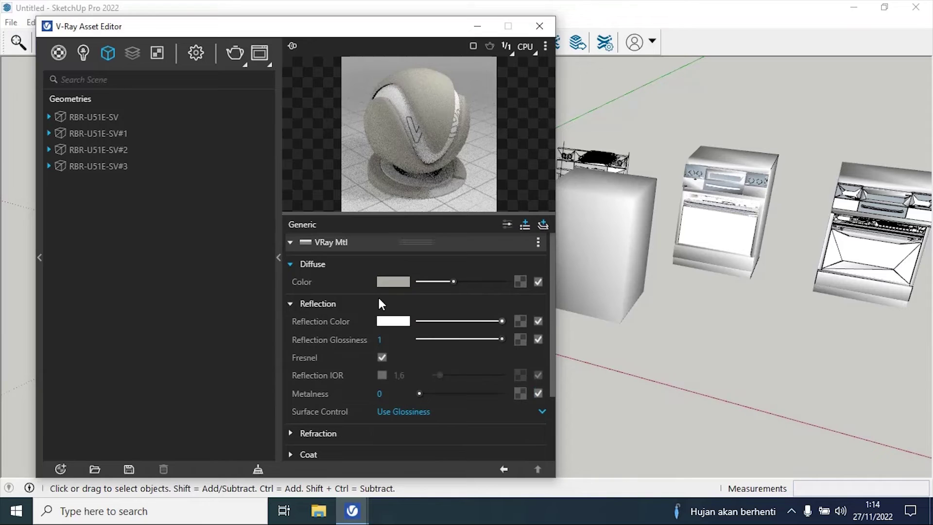
Step: Set the material's reflection glossiness to 0.5 and close the V-Ray Asset Editor
click(328, 305)
click(345, 309)
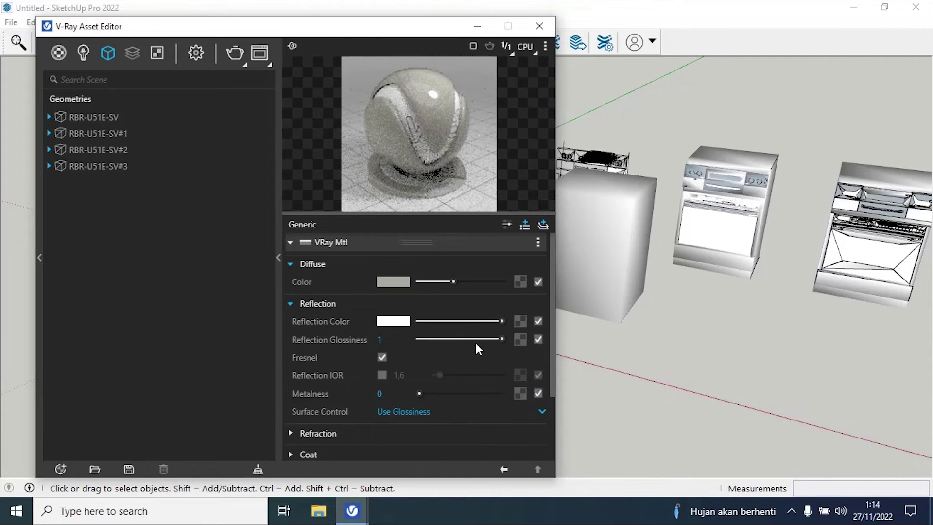
mouse_move(476, 339)
mouse_down()
mouse_move(417, 338)
mouse_move(491, 339)
mouse_move(460, 339)
mouse_up()
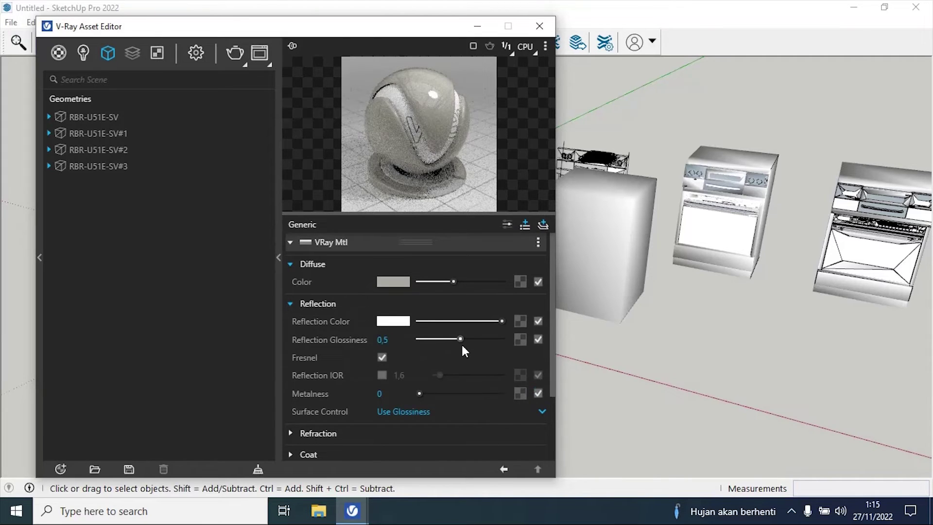
click(334, 304)
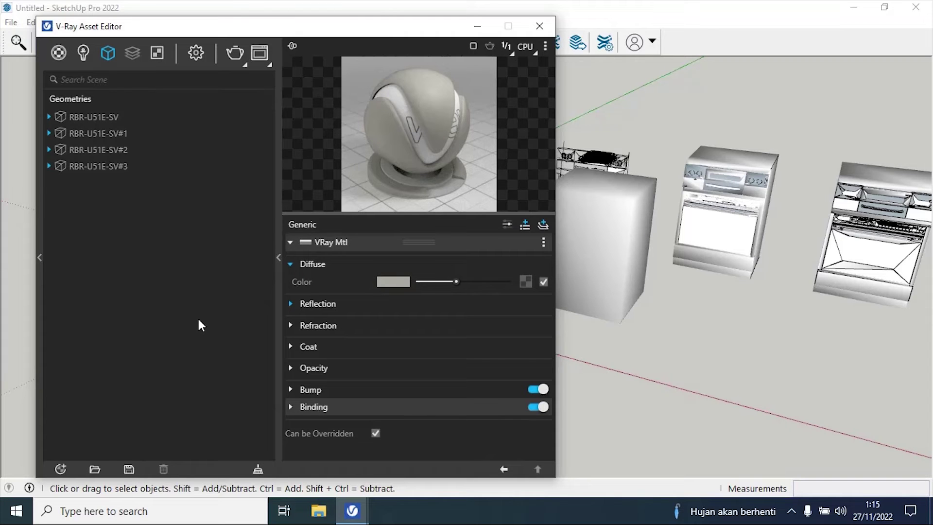
click(539, 25)
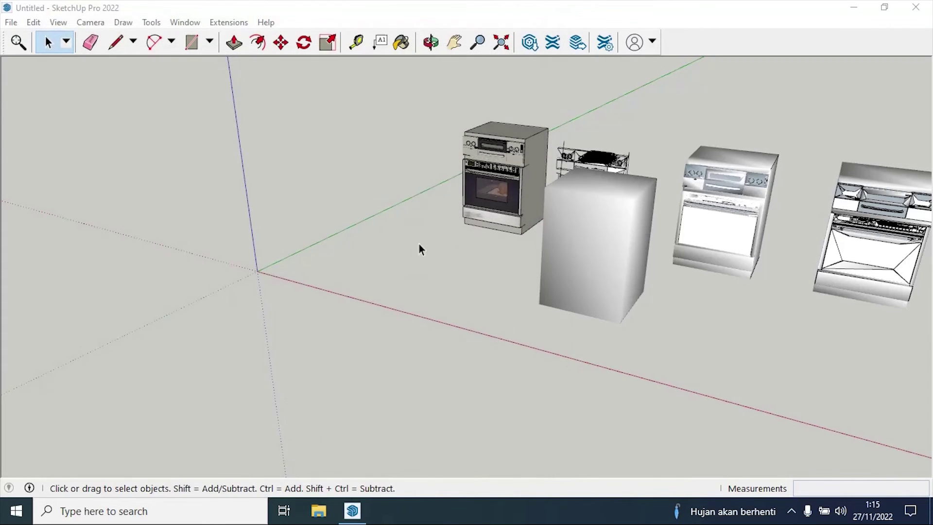
Step: Reframe the ovens with free space beside them and open the Vegetation category in Chaos Cosmos
middle_drag(420, 250, 492, 267)
scroll(429, 291, down, 4)
scroll(615, 234, up, 6)
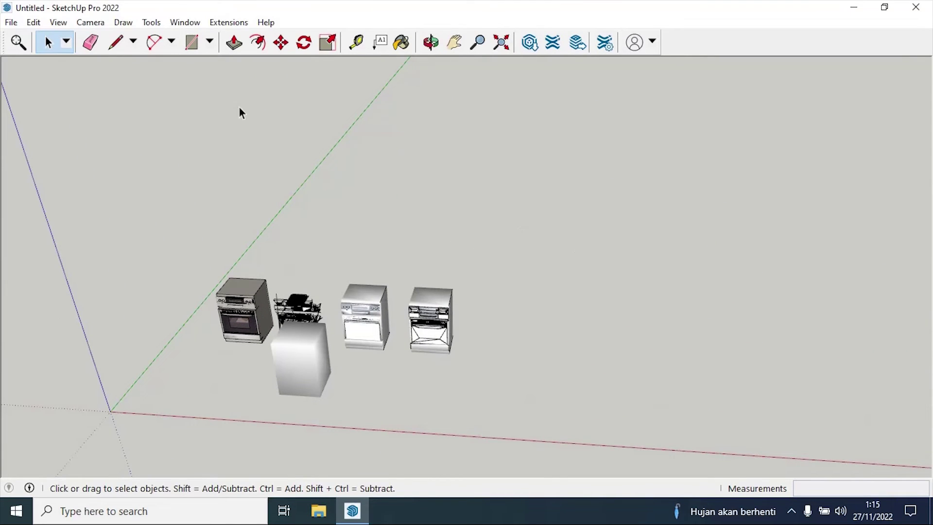
click(228, 23)
mouse_move(284, 89)
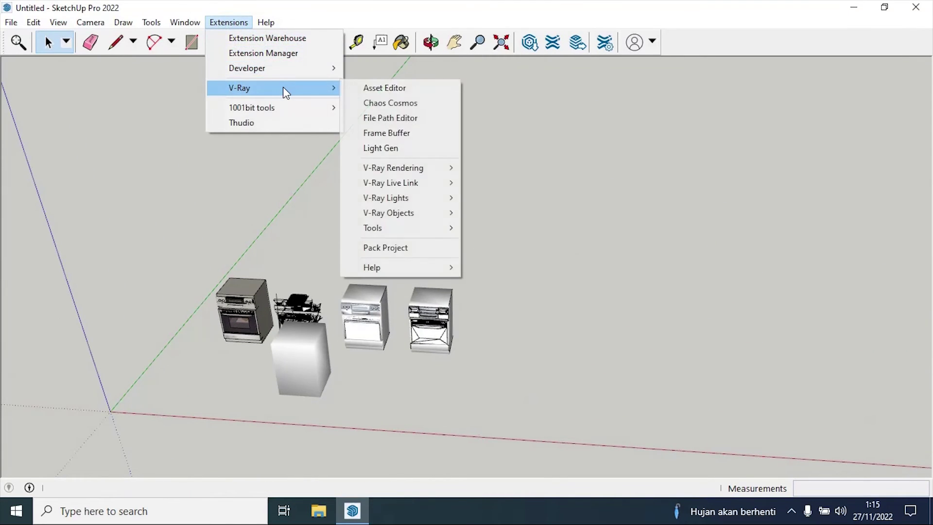
click(402, 104)
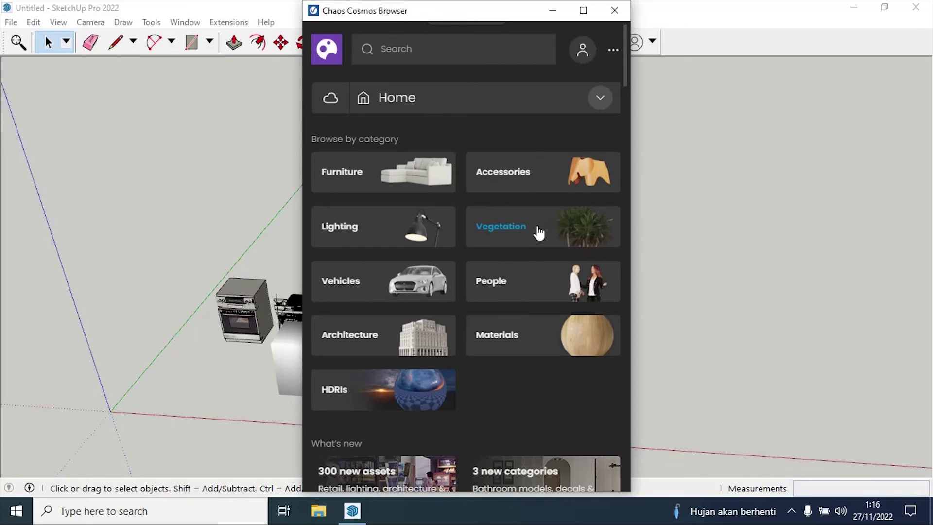
click(537, 235)
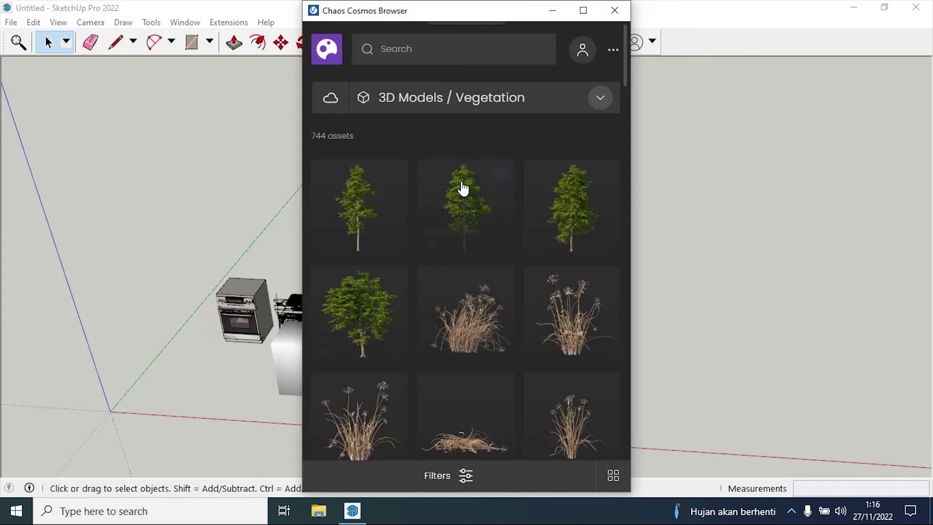
Step: Find Trident Maple 004 among the vegetation assets, download it and import it into the scene
mouse_move(492, 238)
scroll(482, 269, down, 10)
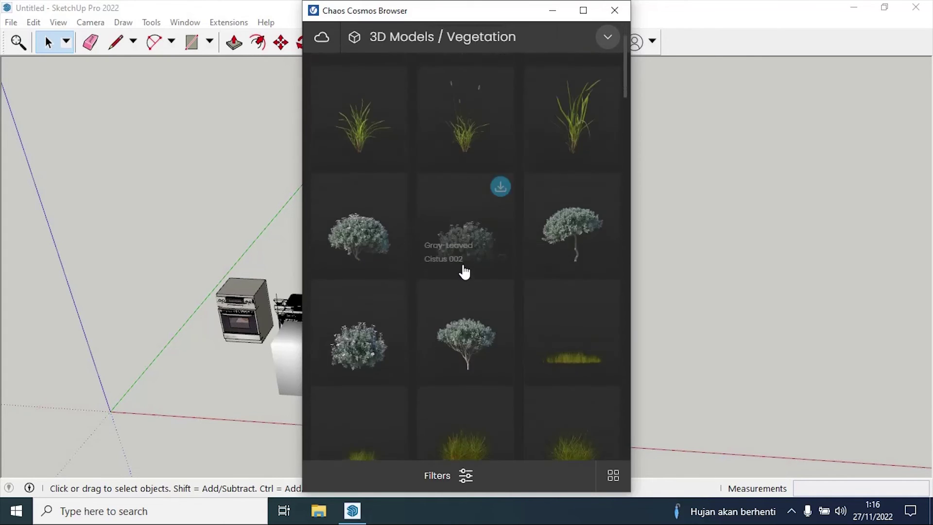
scroll(451, 265, down, 10)
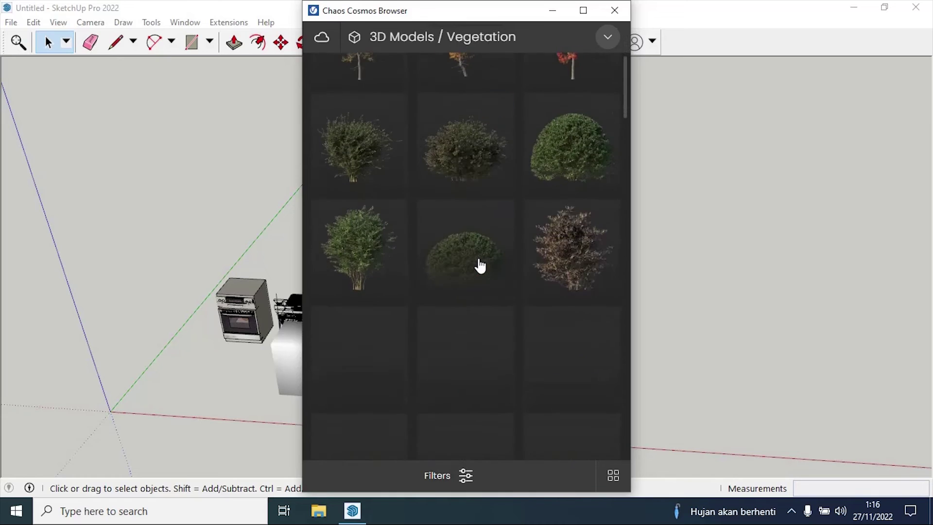
scroll(479, 264, up, 3)
mouse_move(562, 287)
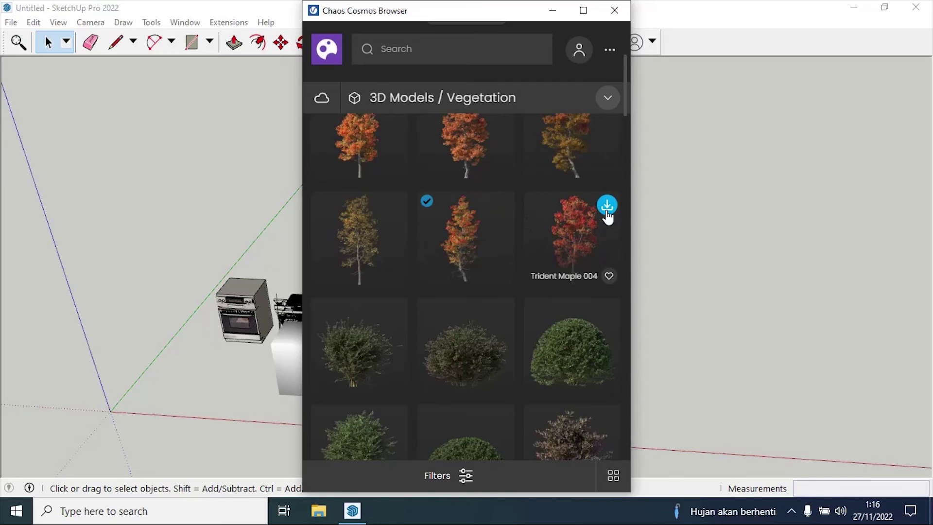
click(607, 207)
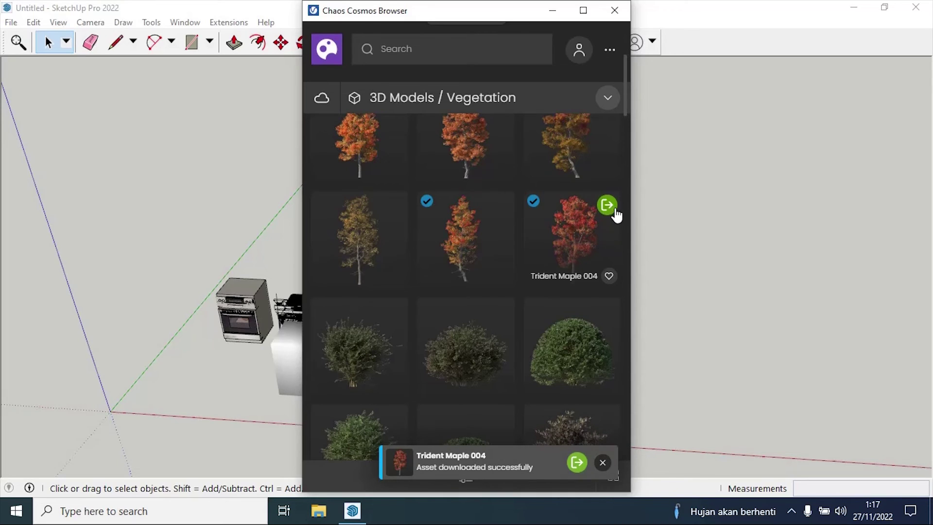
click(611, 207)
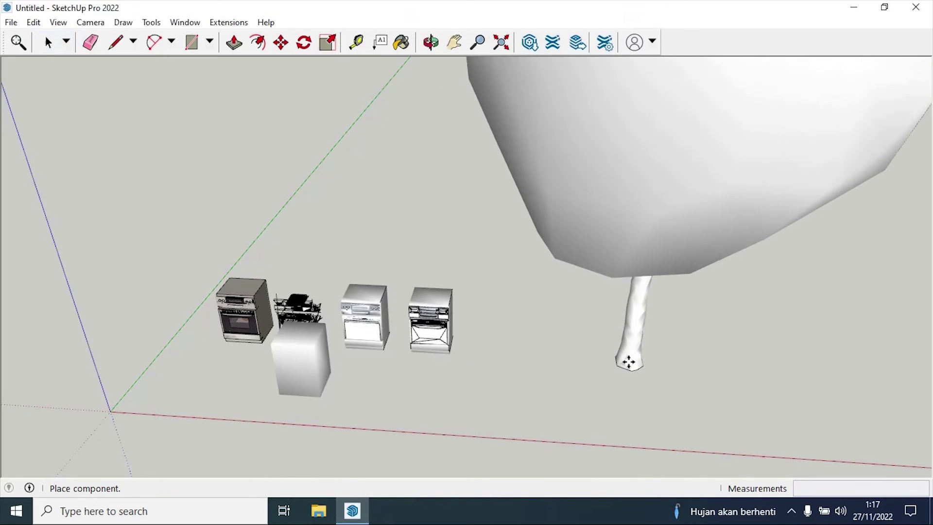
Step: Place two Trident Maple 004 trees in a line beside the ovens near the red axis, ending the placement
click(626, 362)
scroll(450, 316, down, 2)
scroll(450, 316, down, 2)
middle_drag(475, 337, 452, 246)
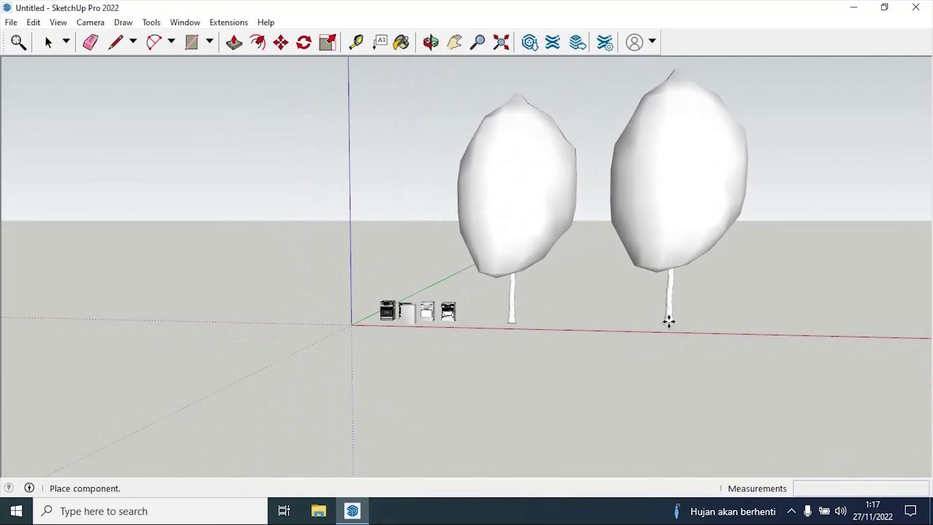
click(670, 320)
key(Escape)
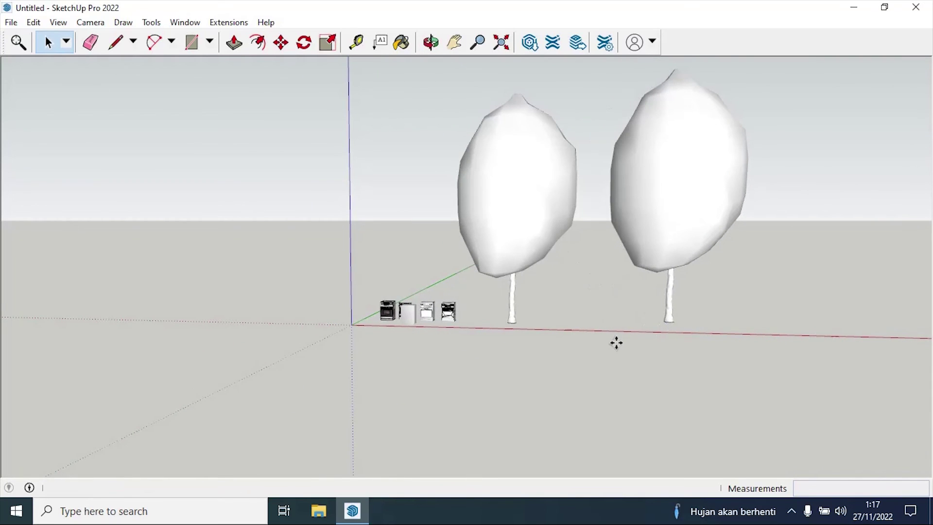
Step: Reframe the ovens and both Trident Maple trees from a slightly higher angle and start a V-Ray render of the scene
middle_drag(616, 342, 599, 407)
scroll(578, 406, down, 1)
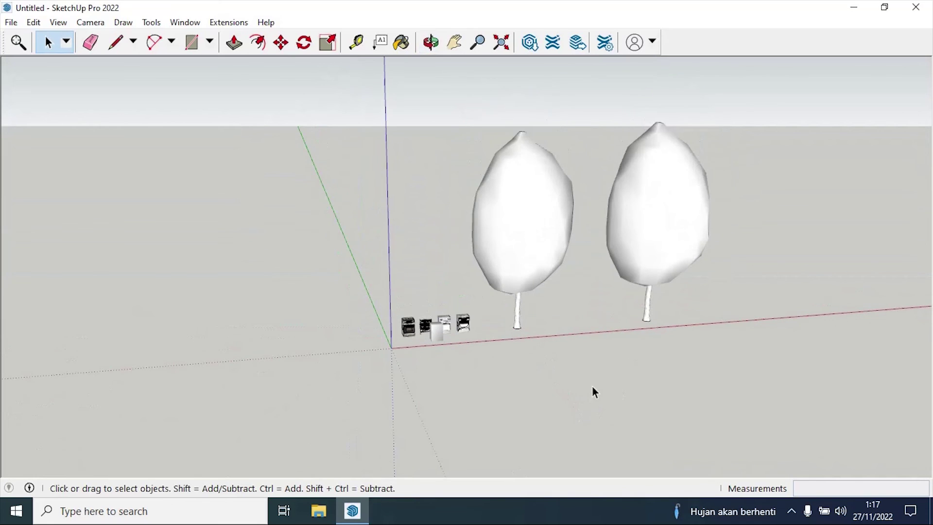
click(228, 23)
mouse_move(313, 88)
click(374, 87)
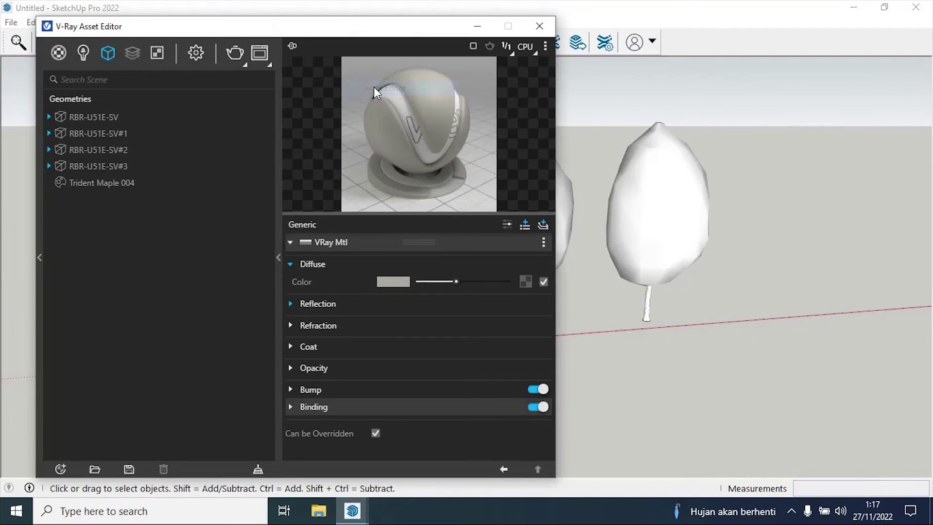
click(237, 54)
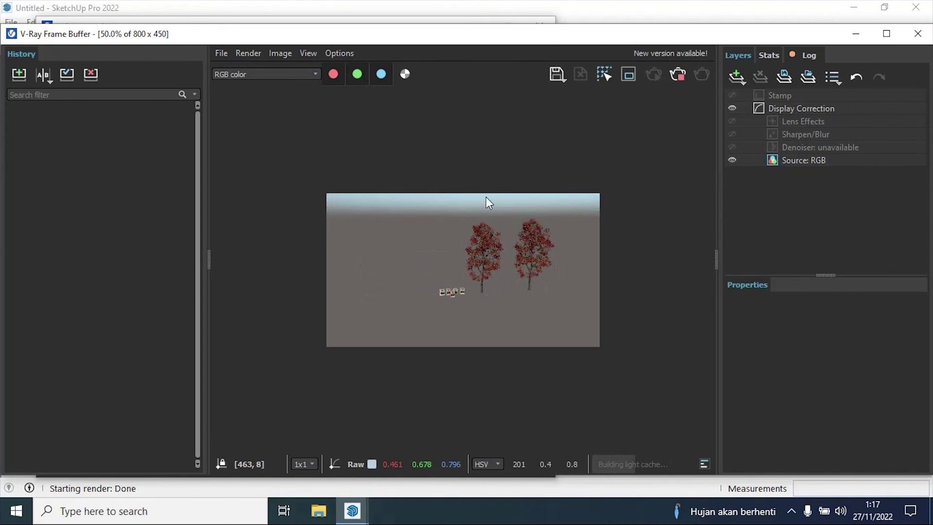
Step: Examine the ovens and the two maple trees up close and in full view in the running render, ending the render
scroll(494, 268, up, 1)
scroll(540, 234, up, 1)
middle_drag(539, 235, 754, 163)
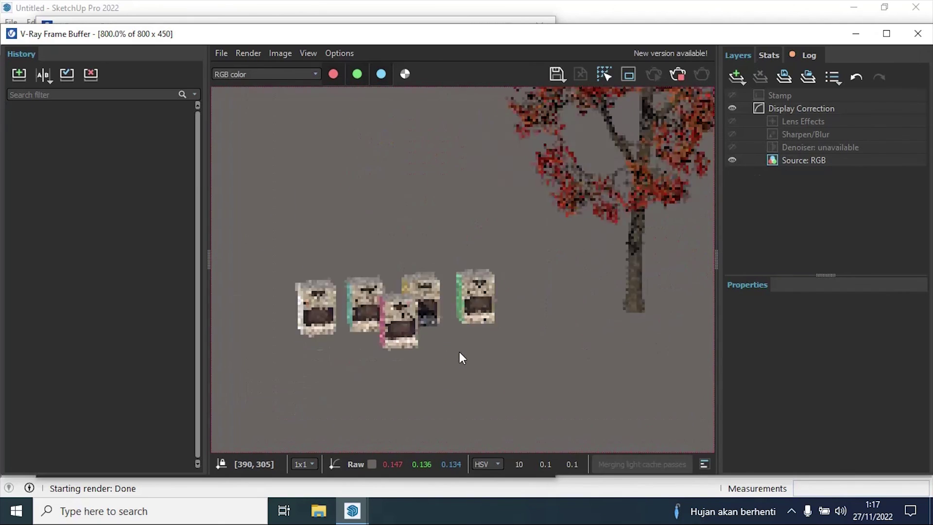
scroll(457, 348, down, 1)
scroll(458, 311, down, 1)
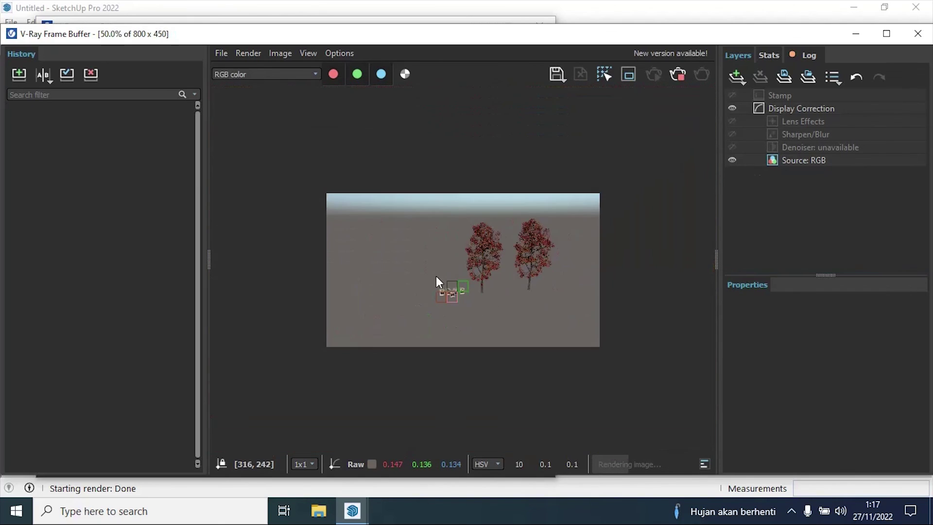
scroll(430, 270, up, 1)
middle_drag(430, 270, 397, 300)
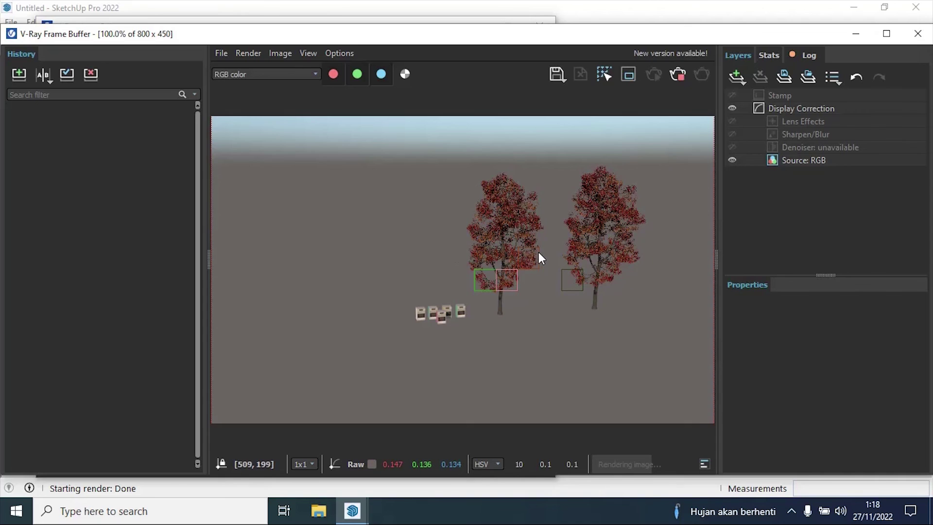
scroll(577, 204, up, 1)
middle_drag(594, 213, 550, 214)
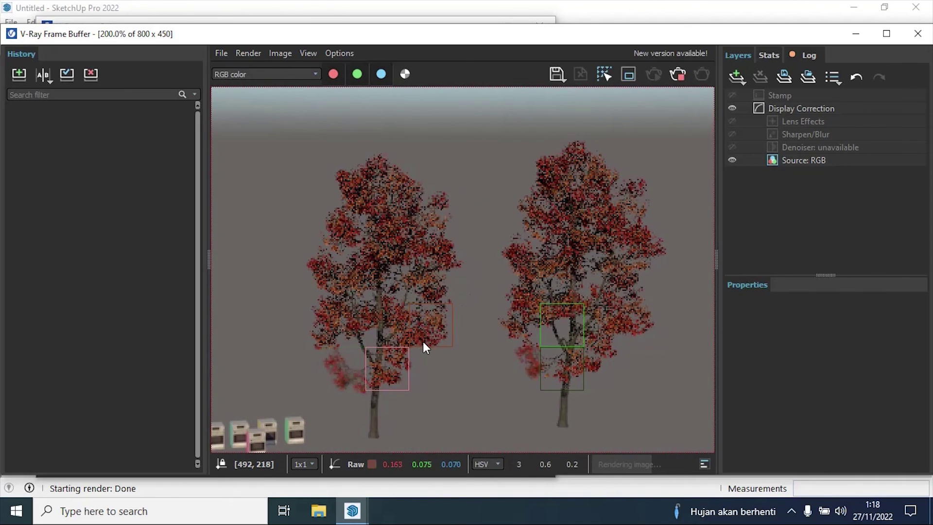
middle_drag(423, 341, 469, 322)
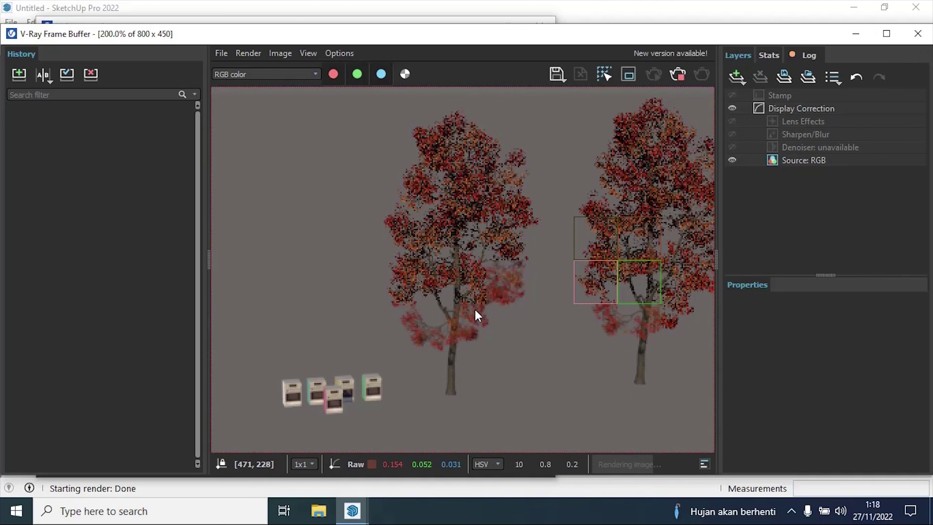
scroll(573, 299, down, 4)
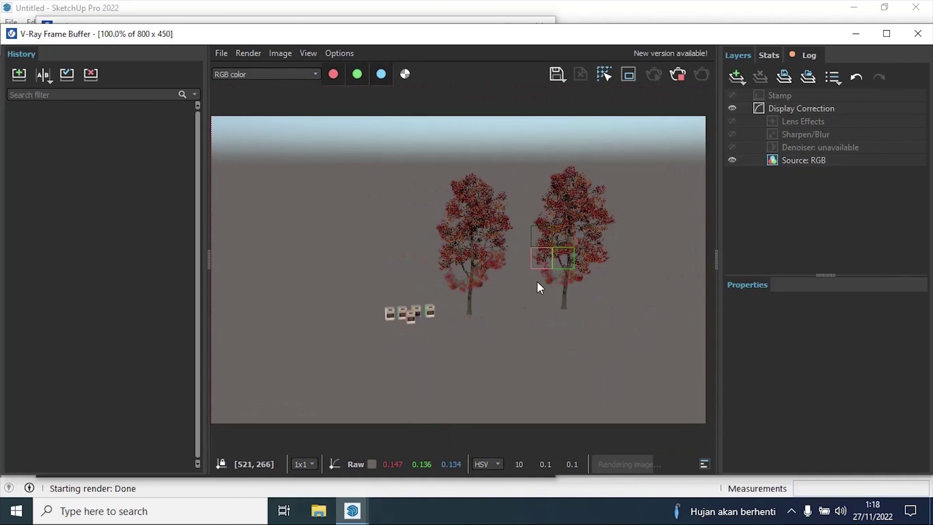
click(677, 74)
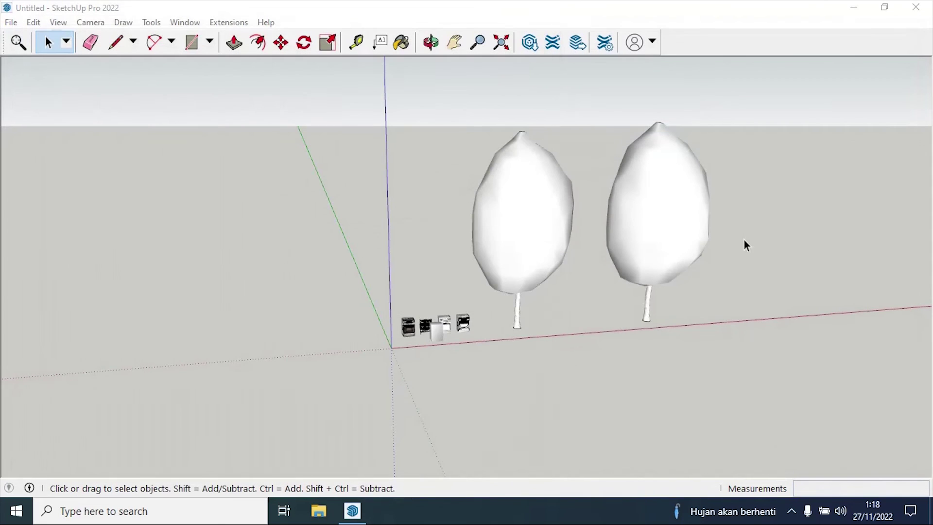